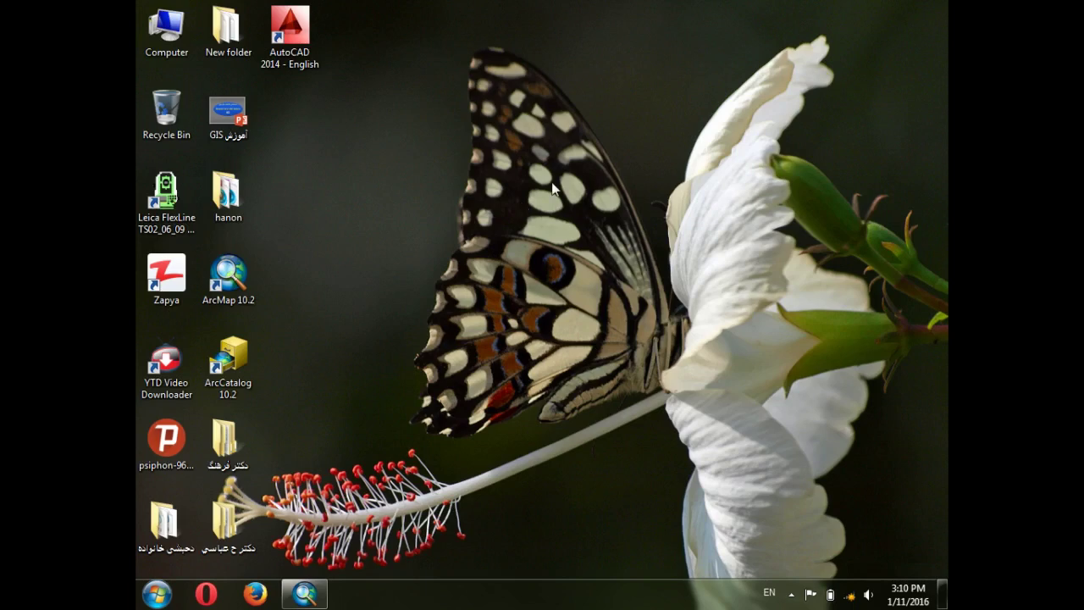
In ArcMap, add all Yellowstone_NP.gdb datasets except Anno_5_16 and Park_polygonAnno to the map
{"action": "left_click", "coordinate": [304, 593]}
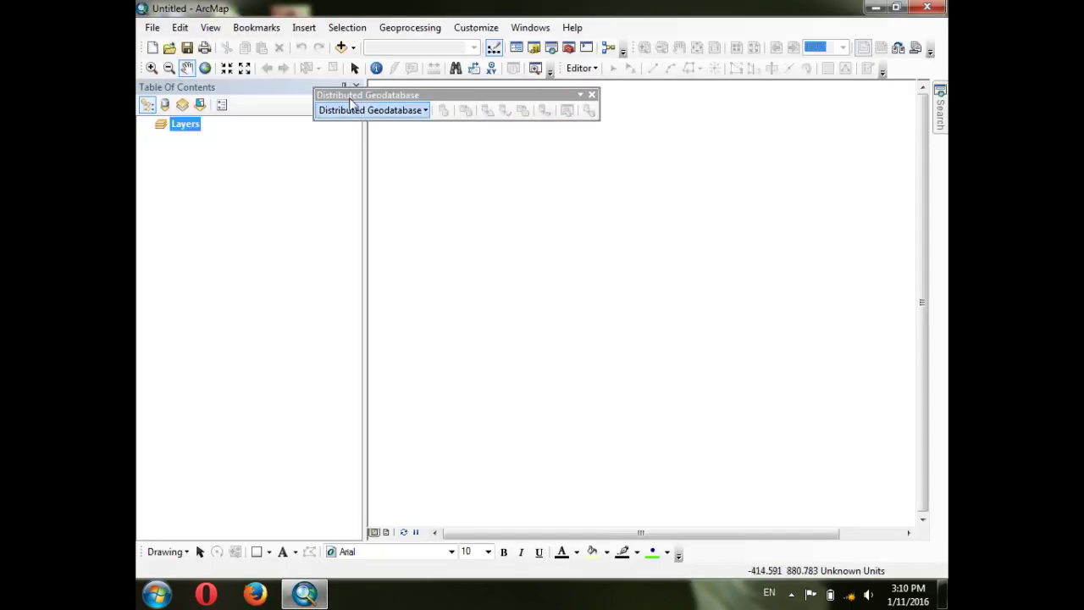
{"action": "left_click", "coordinate": [340, 47]}
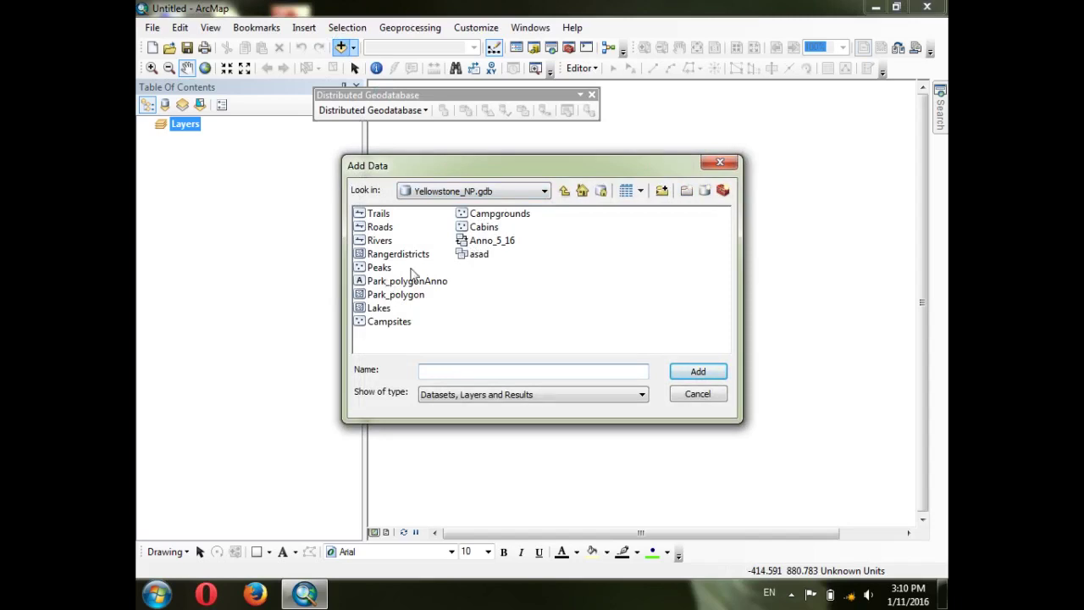
{"action": "left_click_drag", "start_coordinate": [530, 217], "coordinate": [416, 349]}
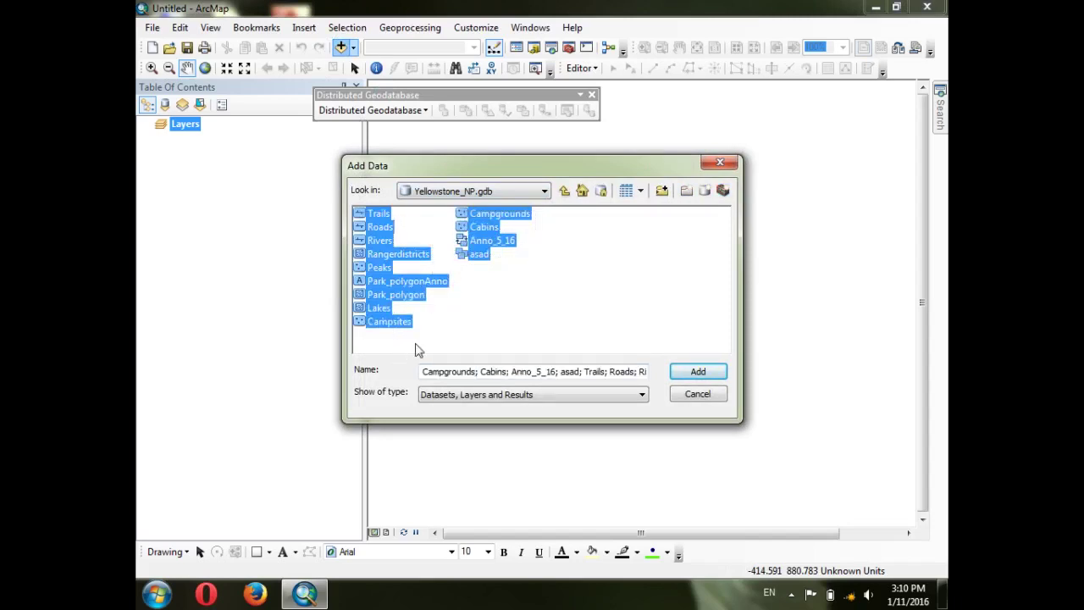
{"action": "left_click", "coordinate": [488, 244], "text": "ctrl"}
{"action": "left_click", "coordinate": [378, 281], "text": "ctrl"}
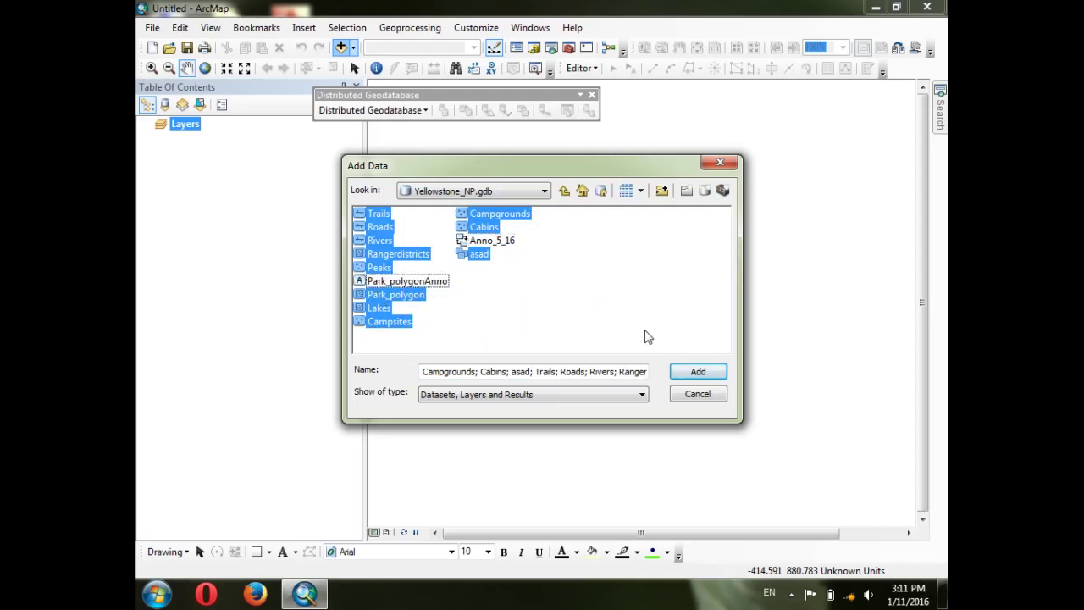
{"action": "left_click", "coordinate": [692, 369]}
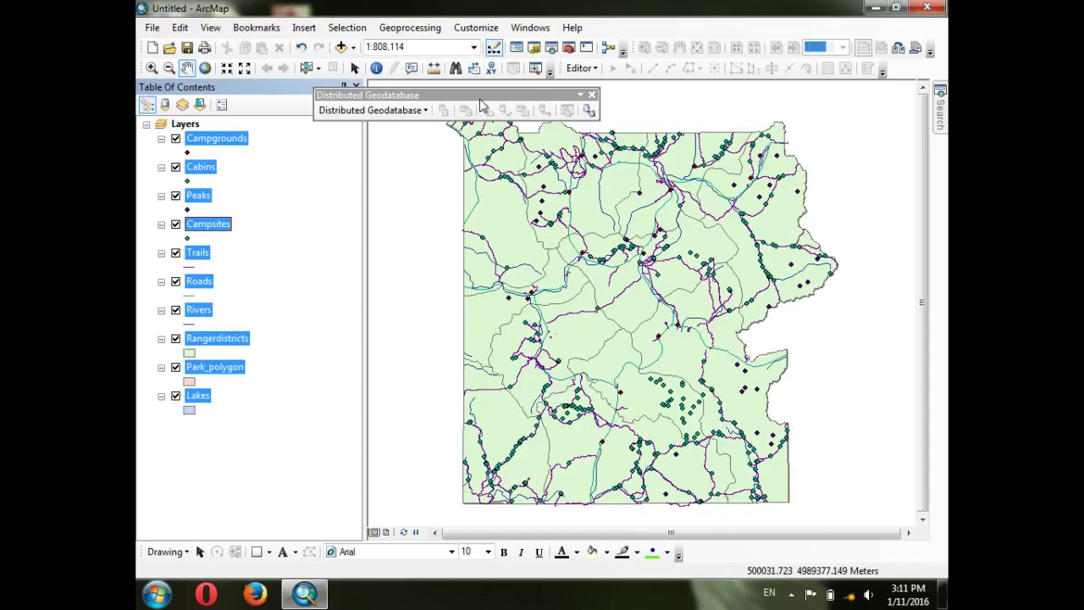
Close the floating Distributed Geodatabase toolbar covering the map
{"action": "left_click", "coordinate": [591, 94]}
{"action": "scroll", "coordinate": [614, 243], "scroll_direction": "up", "scroll_amount": 1}
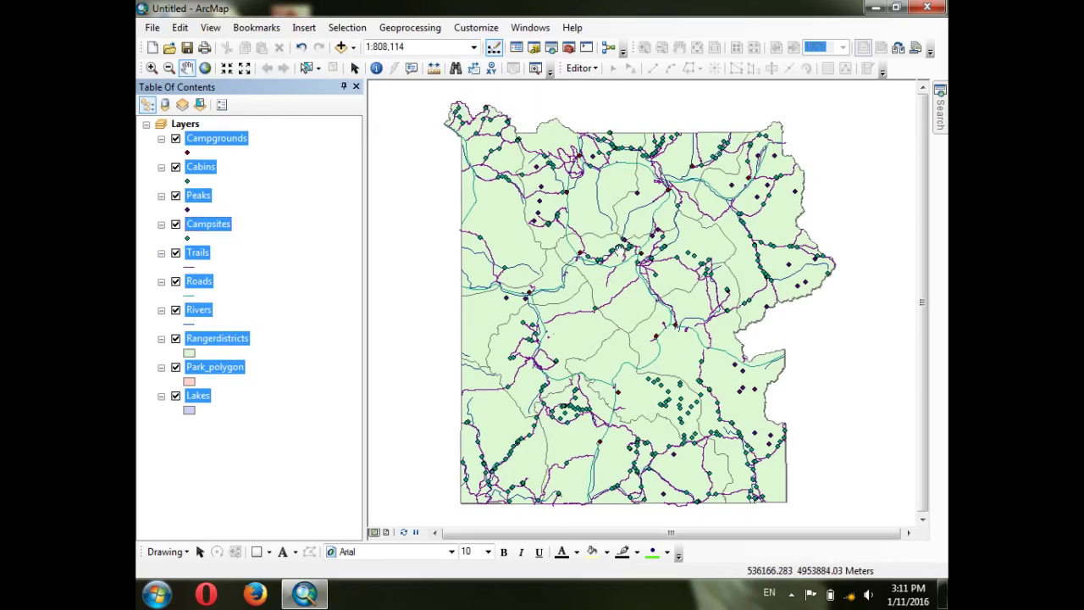
{"action": "scroll", "coordinate": [613, 248], "scroll_direction": "down", "scroll_amount": 2}
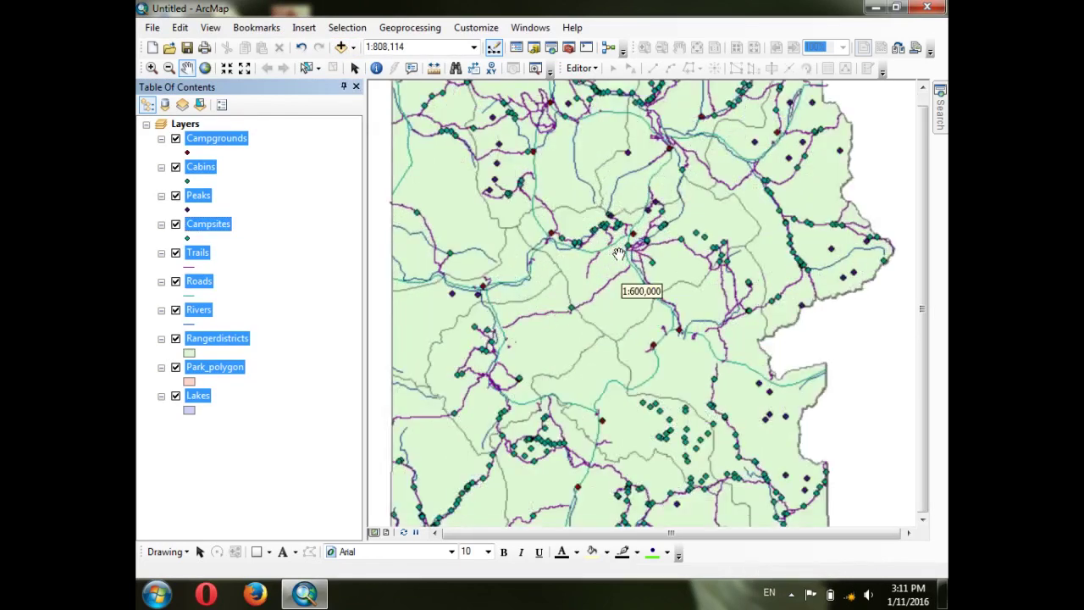
Turn off the Lakes, Park_polygon, Rangerdistricts and Rivers layers
{"action": "left_click", "coordinate": [309, 254]}
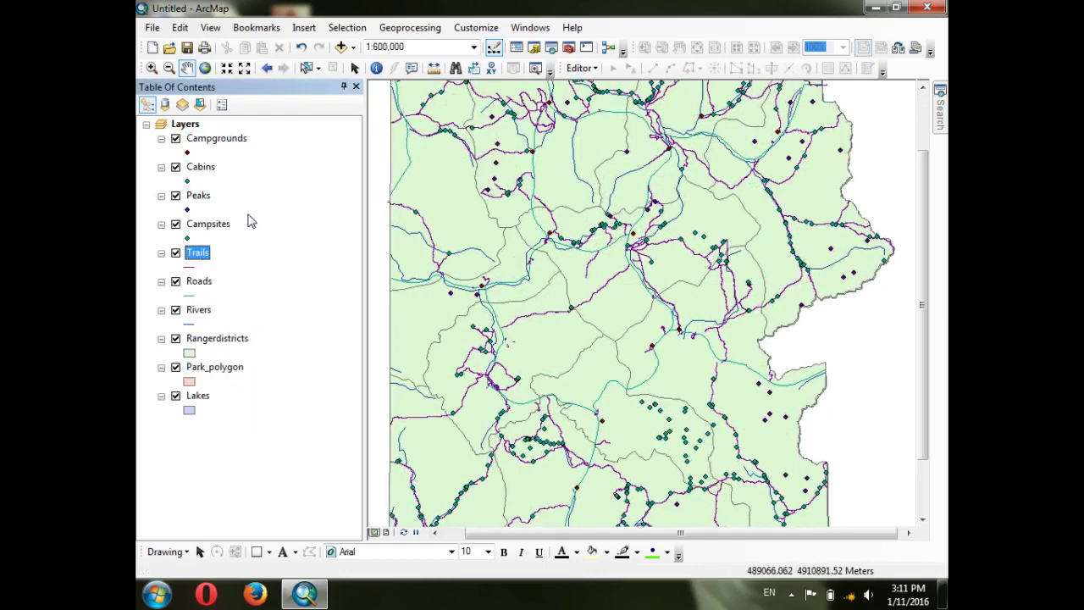
{"action": "left_click", "coordinate": [176, 395]}
{"action": "left_click", "coordinate": [175, 367]}
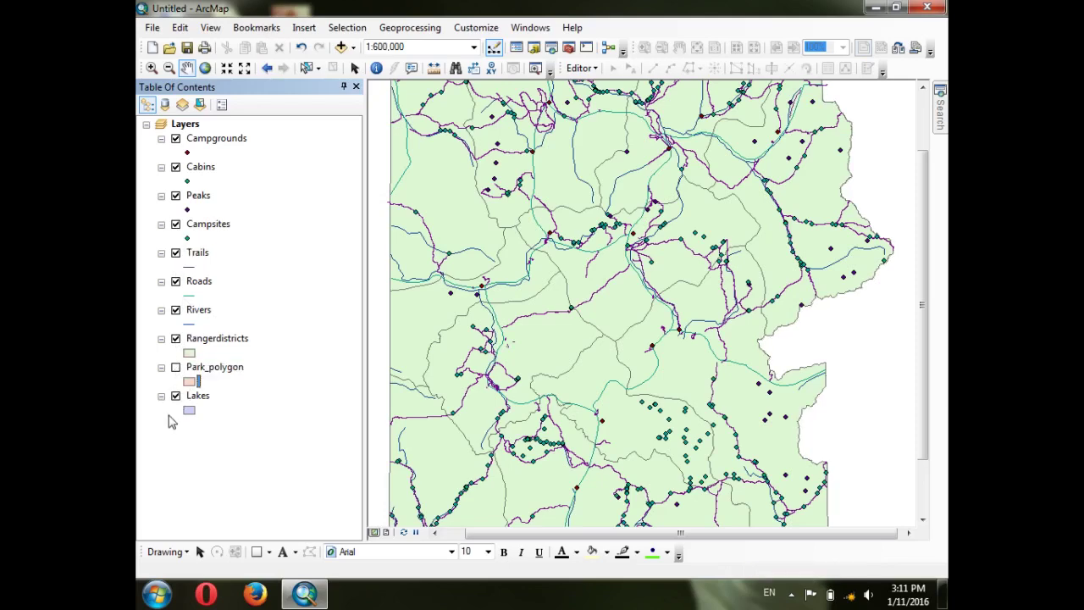
{"action": "left_click", "coordinate": [175, 338]}
{"action": "left_click", "coordinate": [175, 310]}
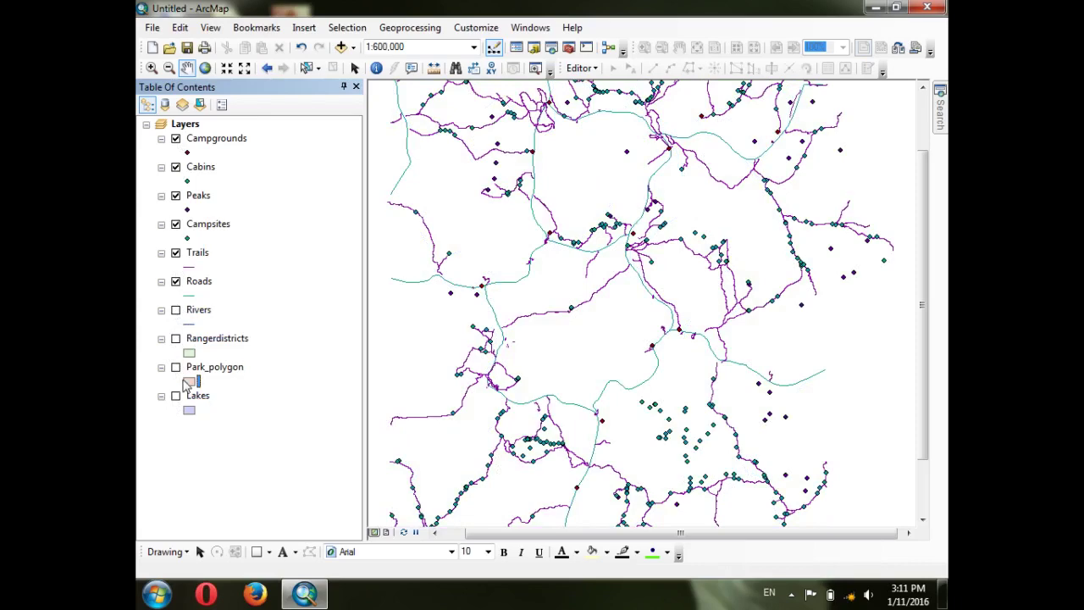
Turn the Lakes and Park_polygon layers back on
{"action": "scroll", "coordinate": [484, 335], "scroll_direction": "down", "scroll_amount": 2}
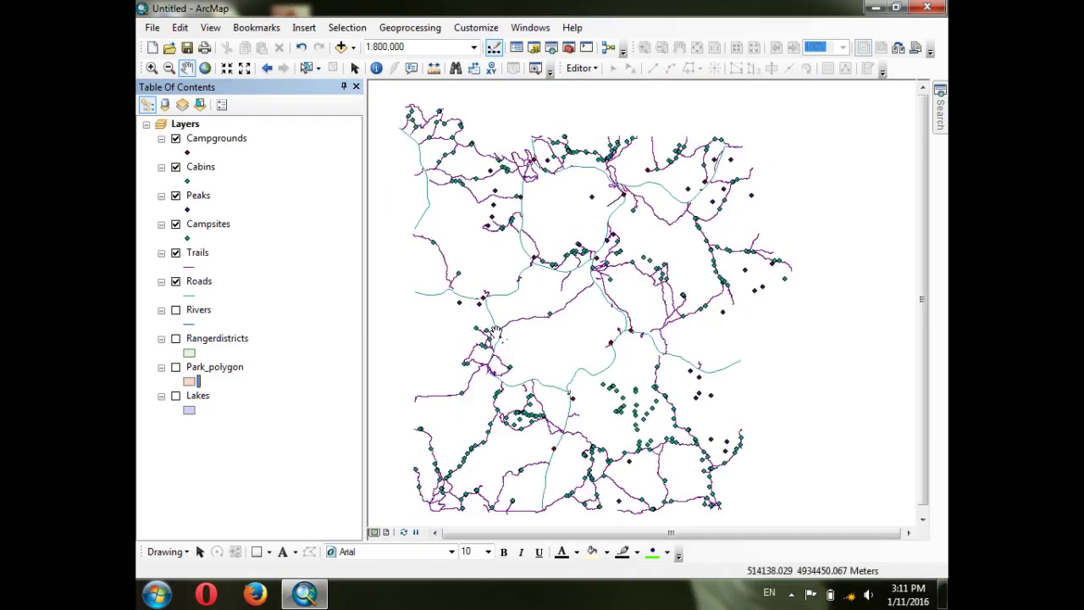
{"action": "left_click", "coordinate": [175, 395]}
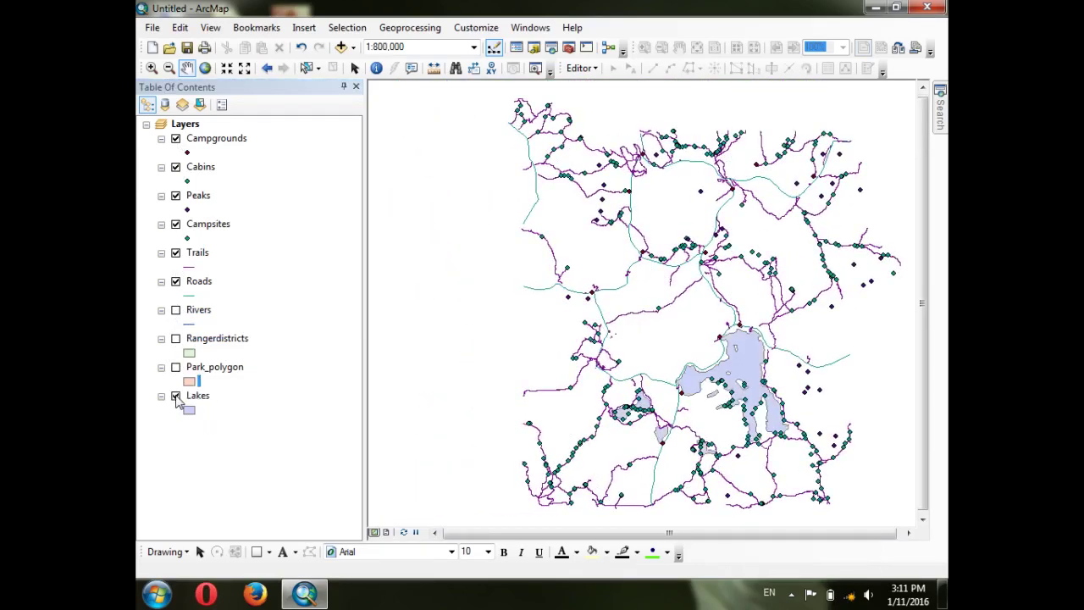
{"action": "left_click", "coordinate": [175, 368]}
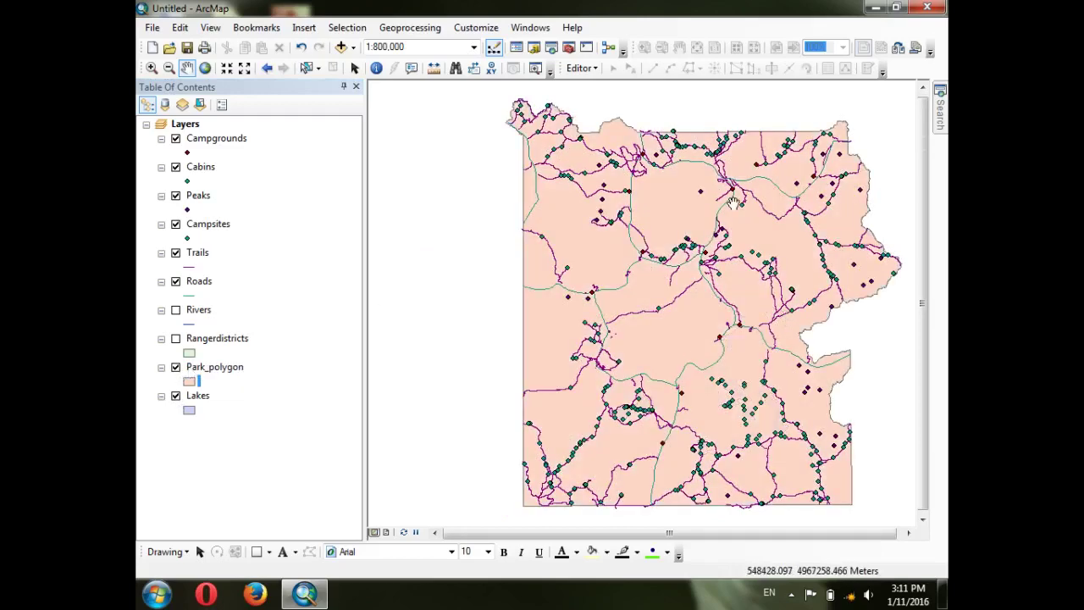
{"action": "scroll", "coordinate": [733, 201], "scroll_direction": "up", "scroll_amount": 1}
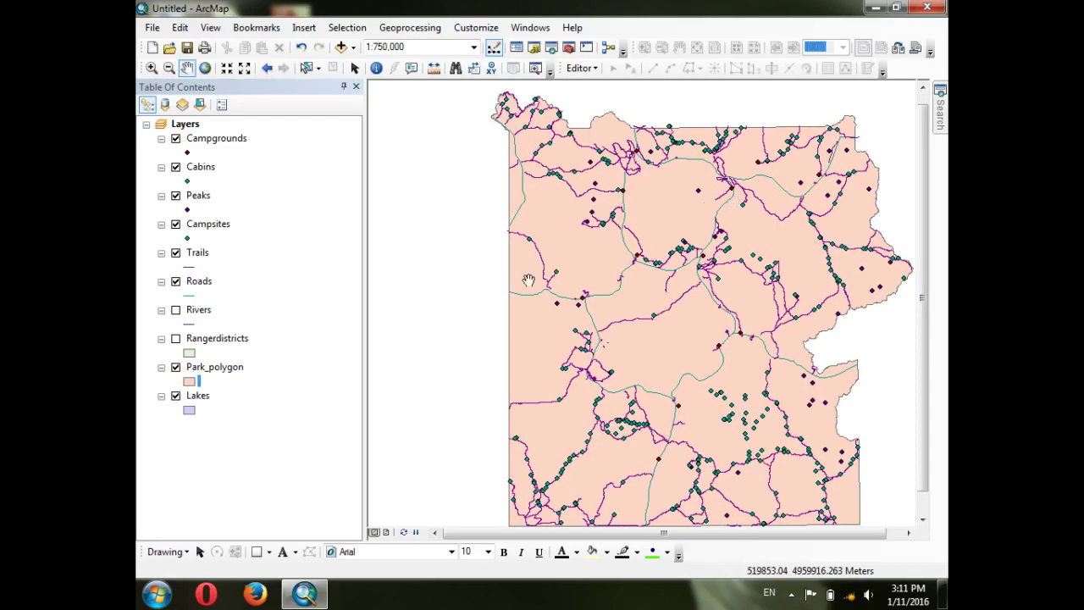
Enable feature labels for the Park_polygon layer
{"action": "left_click", "coordinate": [218, 393]}
{"action": "left_click", "coordinate": [225, 370]}
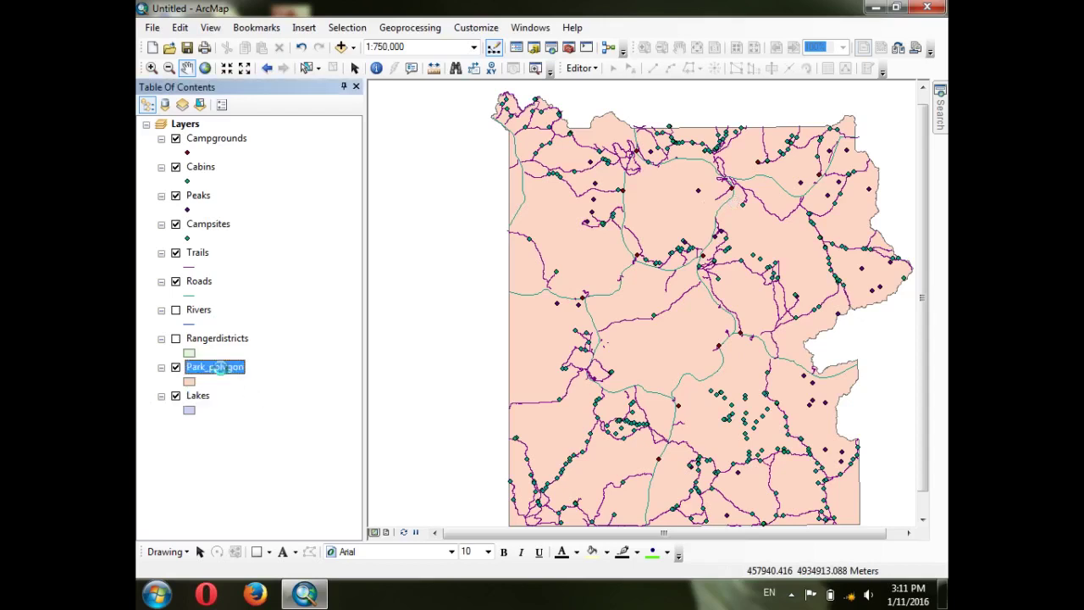
{"action": "left_click", "coordinate": [226, 369]}
{"action": "right_click", "coordinate": [233, 376]}
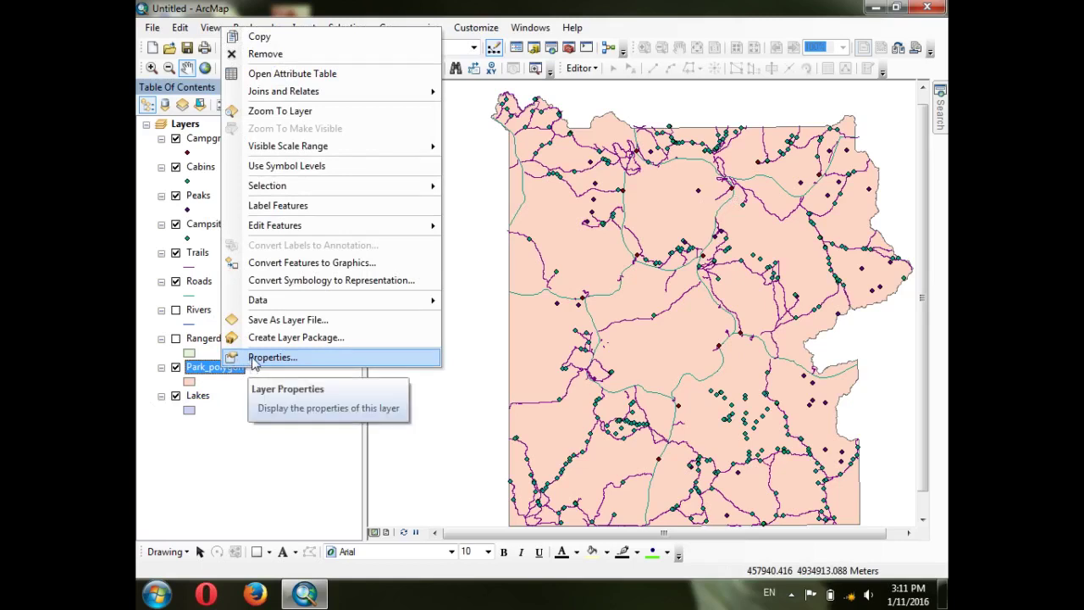
{"action": "left_click", "coordinate": [273, 209]}
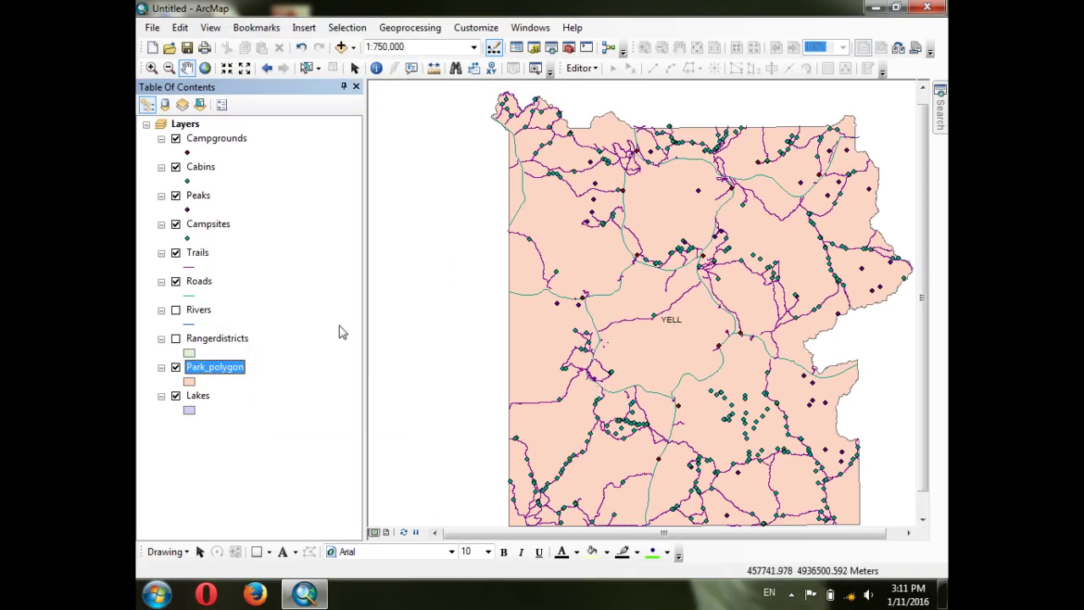
Turn on the Rangerdistricts layer and label its features on the map
{"action": "left_click", "coordinate": [175, 339]}
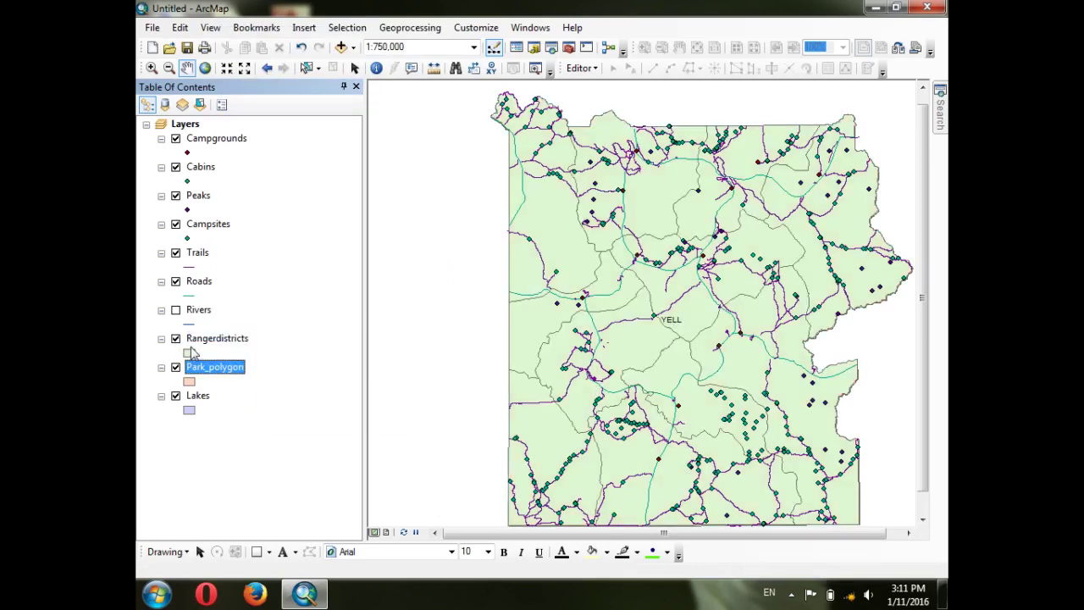
{"action": "right_click", "coordinate": [202, 341]}
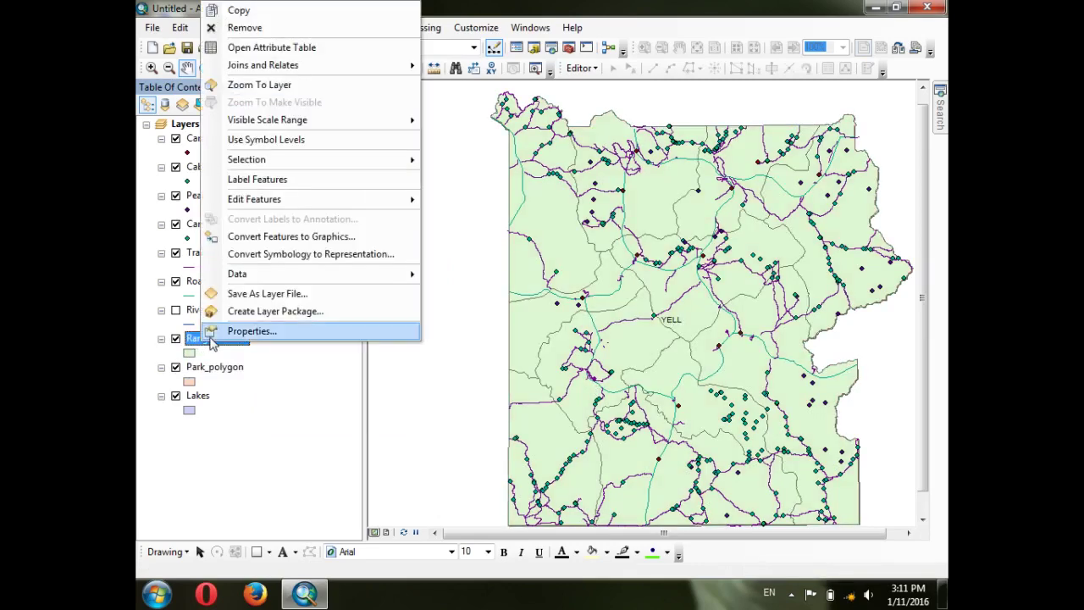
{"action": "left_click", "coordinate": [266, 179]}
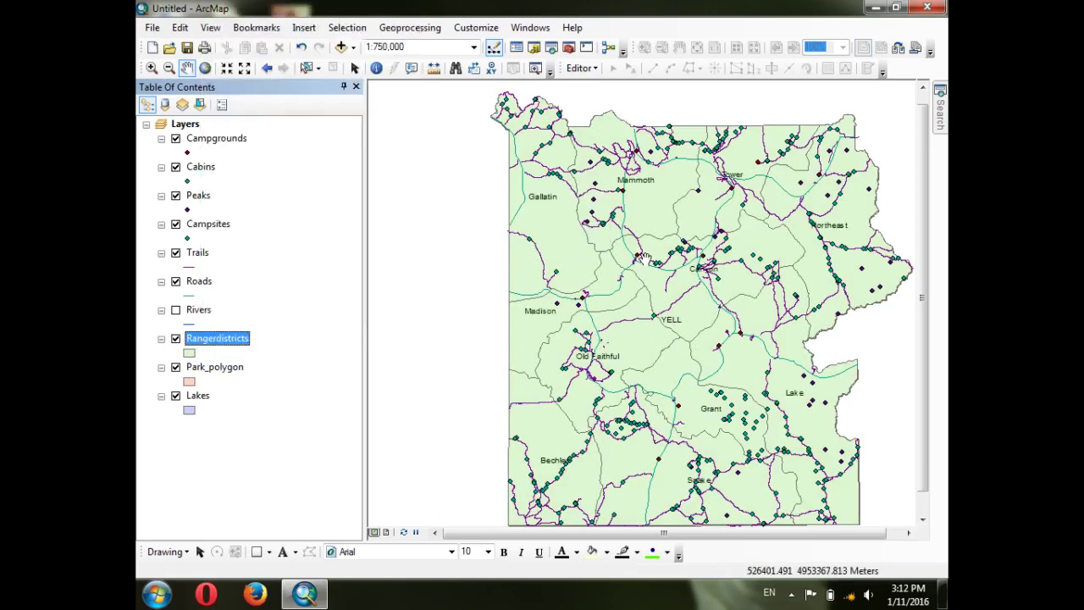
{"action": "scroll", "coordinate": [576, 243], "scroll_direction": "down", "scroll_amount": 2}
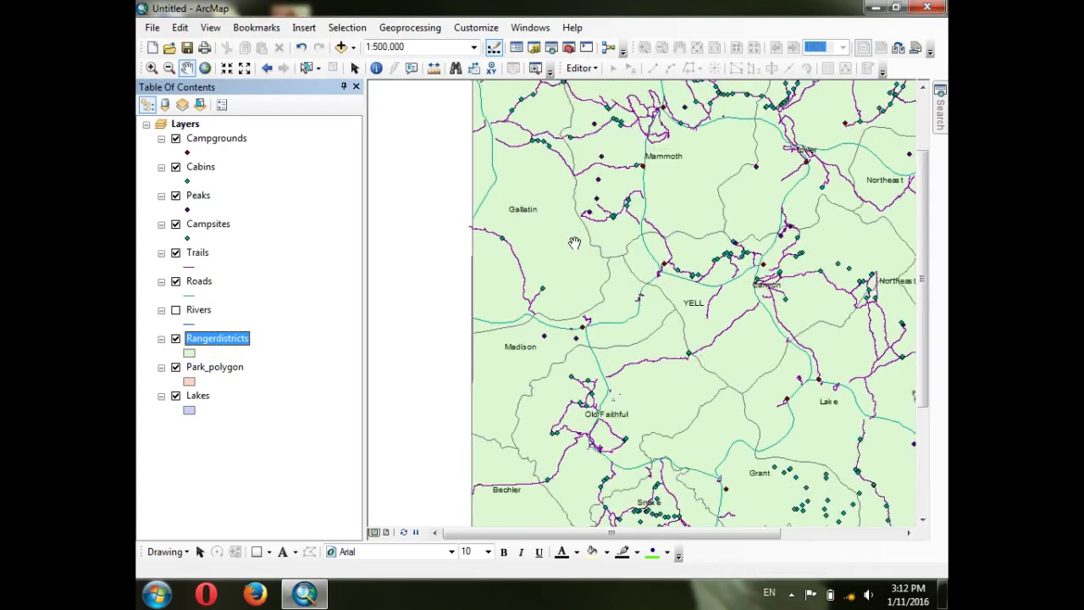
{"action": "left_click_drag", "start_coordinate": [574, 243], "coordinate": [458, 343]}
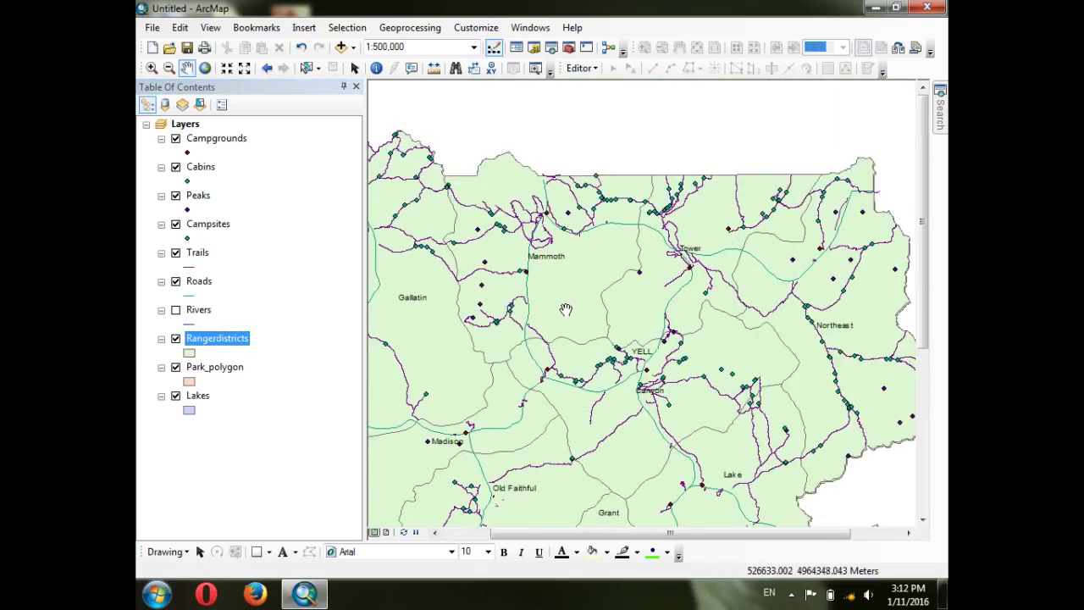
{"action": "left_click_drag", "start_coordinate": [562, 310], "coordinate": [596, 259]}
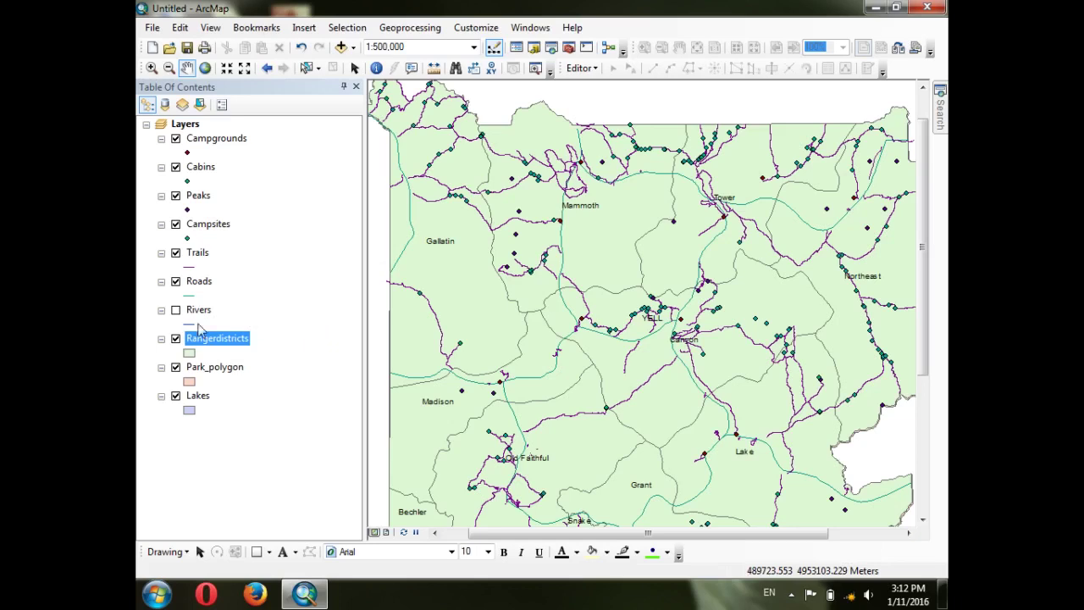
Open the label properties of the Rangerdistricts layer and keep the method "Label all the features the same way"
{"action": "right_click", "coordinate": [213, 344]}
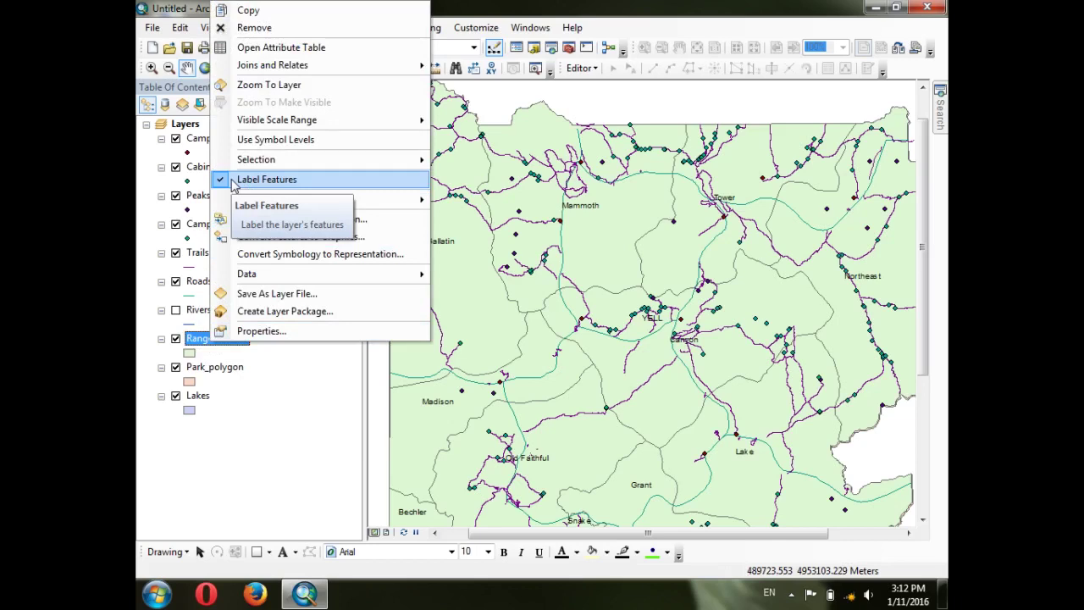
{"action": "left_click", "coordinate": [247, 333]}
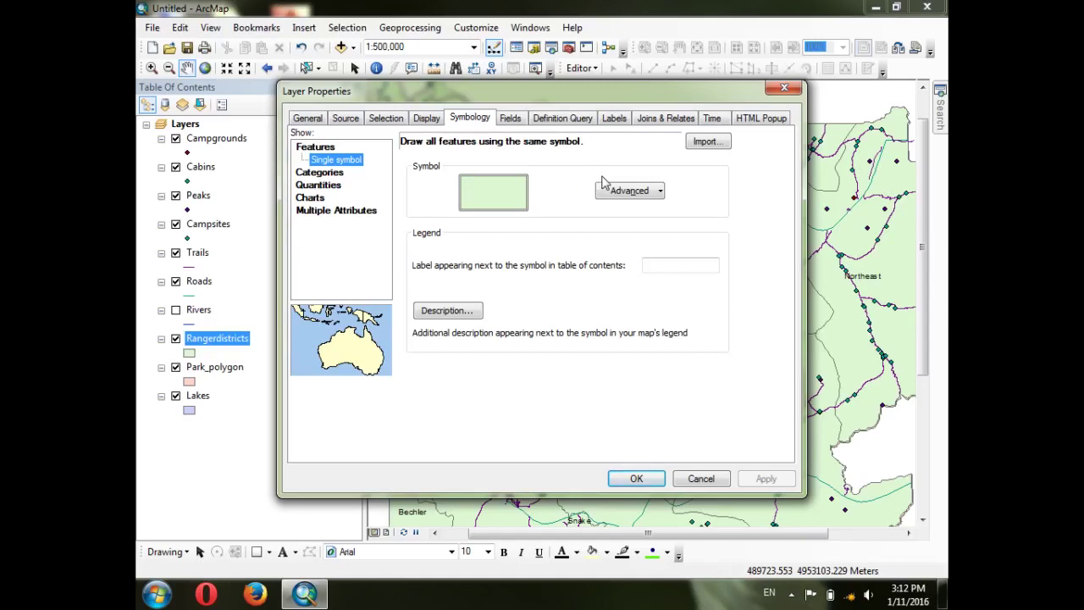
{"action": "left_click", "coordinate": [615, 119]}
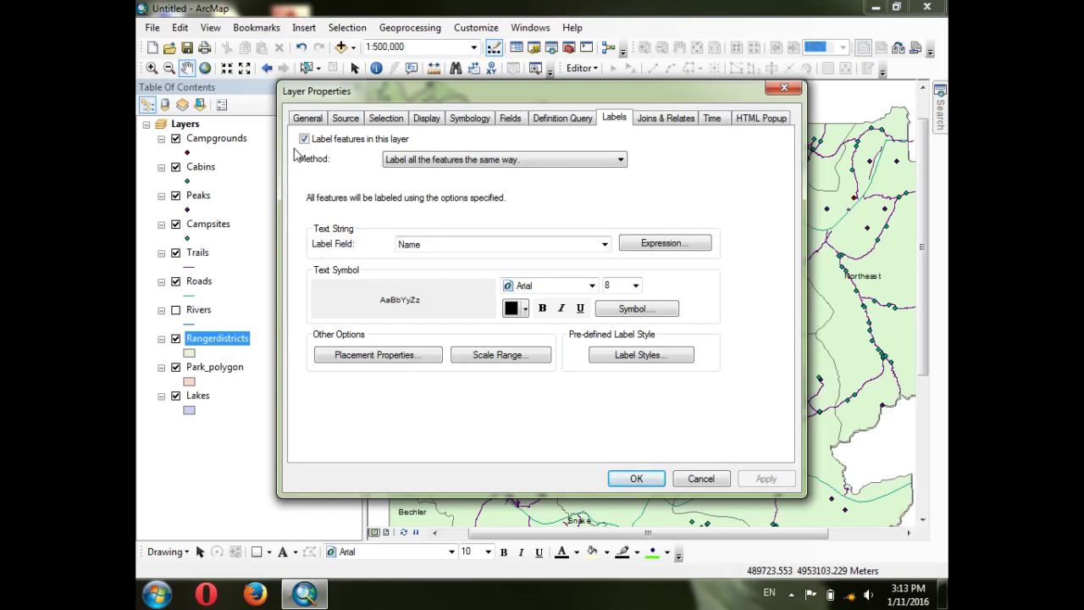
{"action": "left_click", "coordinate": [444, 165]}
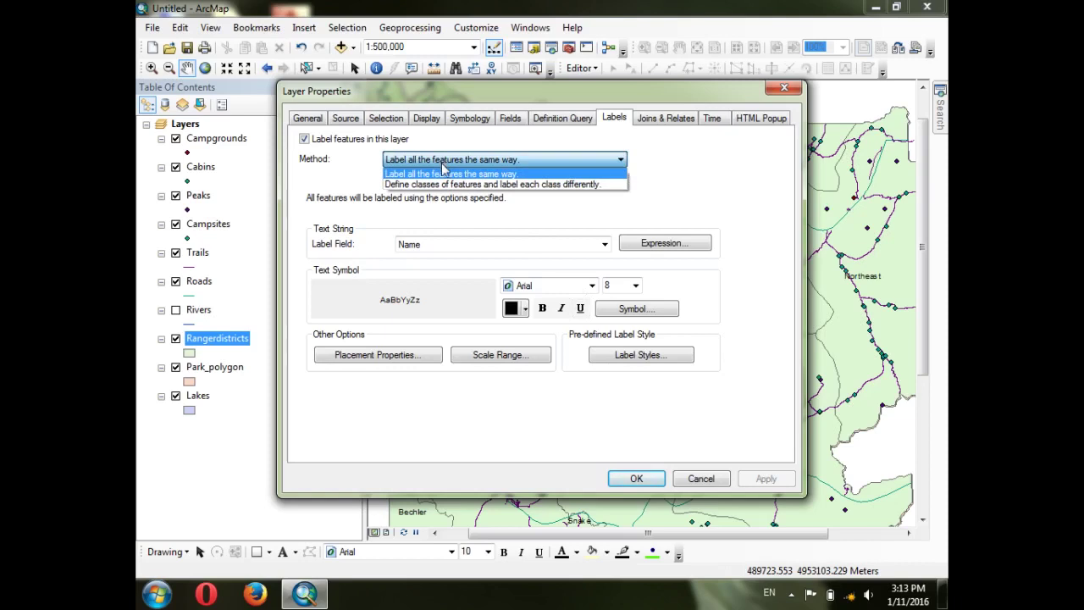
{"action": "left_click", "coordinate": [488, 175]}
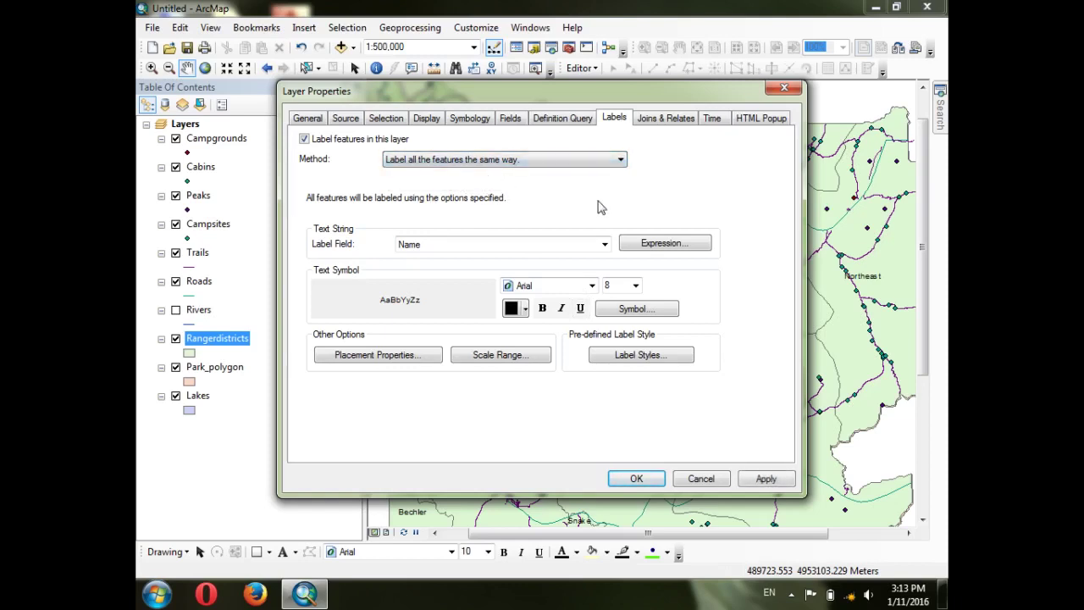
{"action": "left_click", "coordinate": [412, 161]}
{"action": "left_click", "coordinate": [413, 164]}
Try Shape_Length as the Rangerdistricts label field, and set it back to Name
{"action": "left_click", "coordinate": [604, 245]}
{"action": "left_click", "coordinate": [605, 244]}
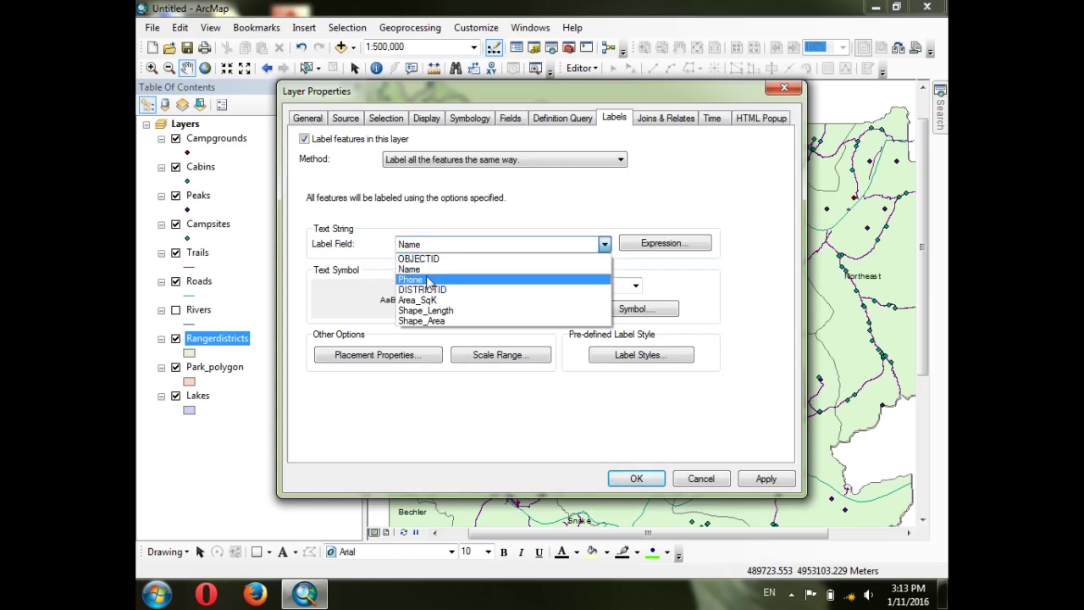
{"action": "left_click", "coordinate": [426, 309]}
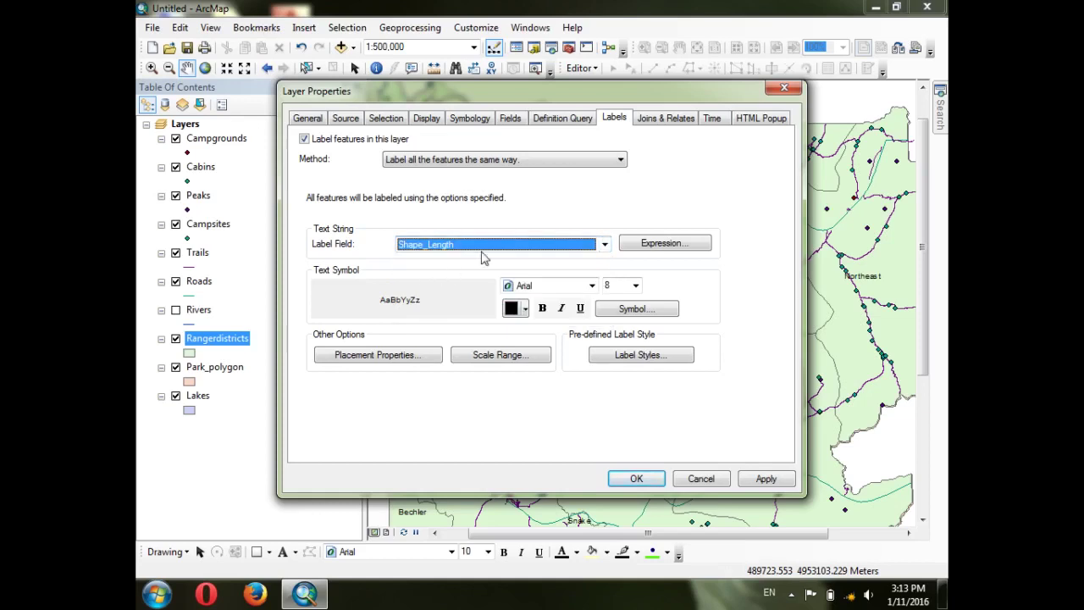
{"action": "left_click", "coordinate": [558, 246]}
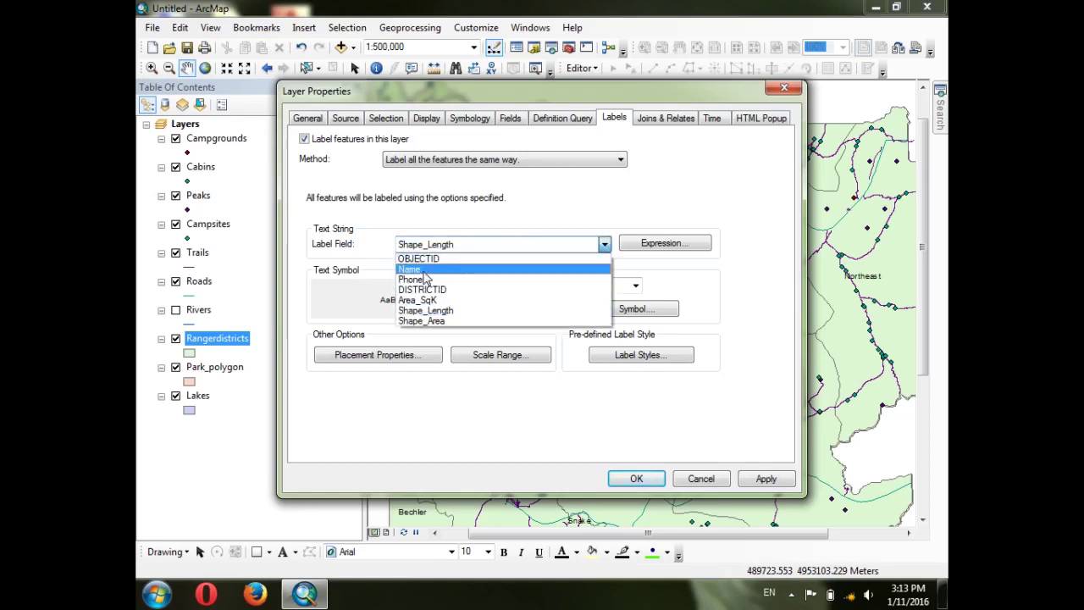
{"action": "left_click", "coordinate": [426, 277]}
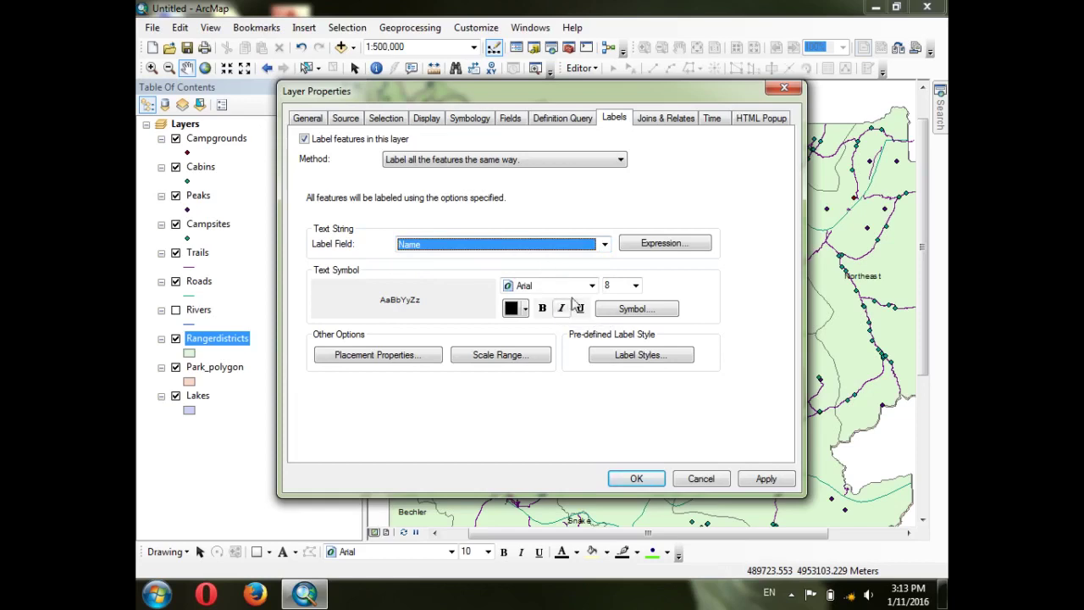
Review the fonts available for the Rangerdistricts label text and keep Arial
{"action": "left_click", "coordinate": [592, 286]}
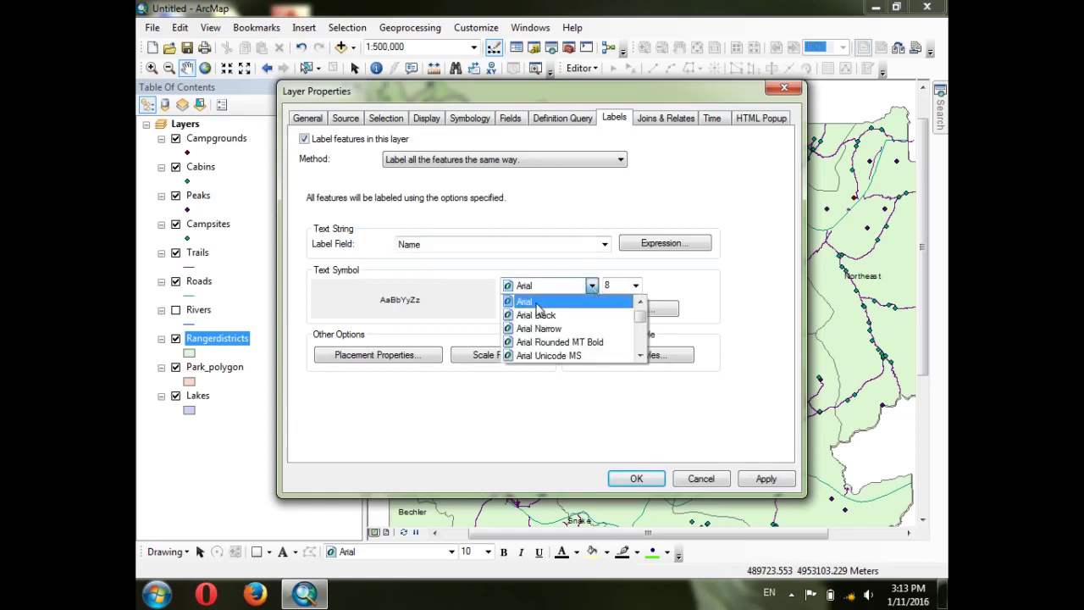
{"action": "left_click", "coordinate": [529, 245]}
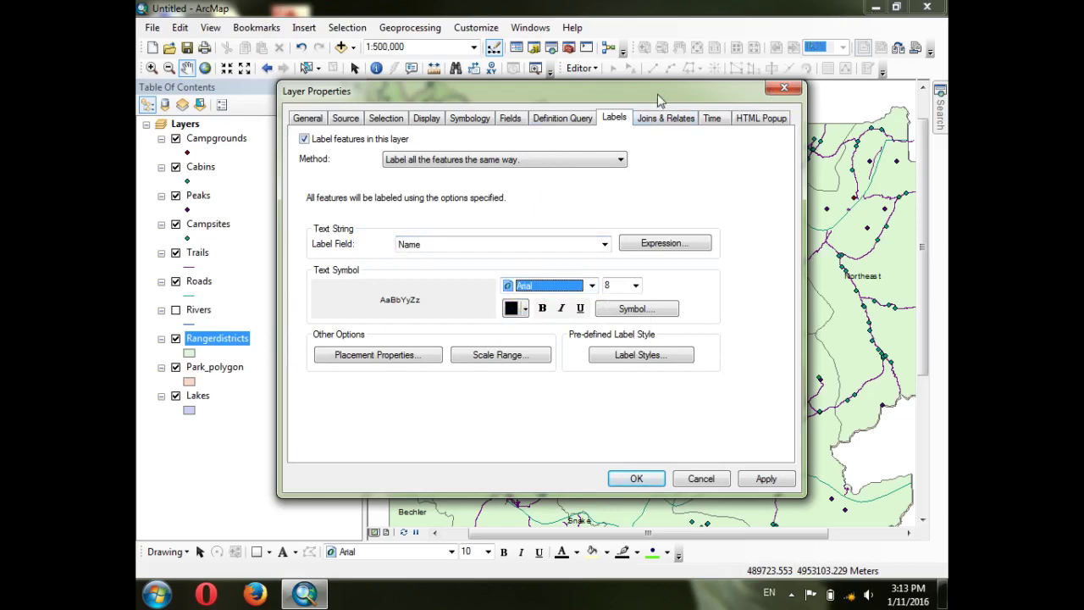
{"action": "left_click_drag", "start_coordinate": [658, 95], "coordinate": [667, 110]}
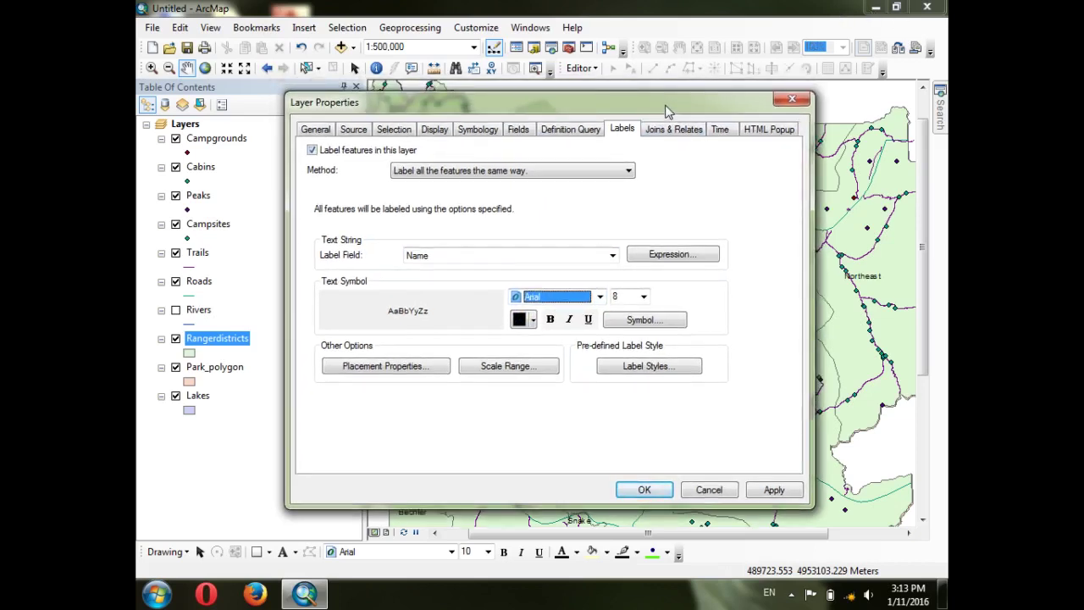
Keep Arial as the font of the Rangerdistricts label text and set the text size to 12
{"action": "left_click", "coordinate": [599, 296]}
{"action": "left_click_drag", "start_coordinate": [645, 338], "coordinate": [645, 326]}
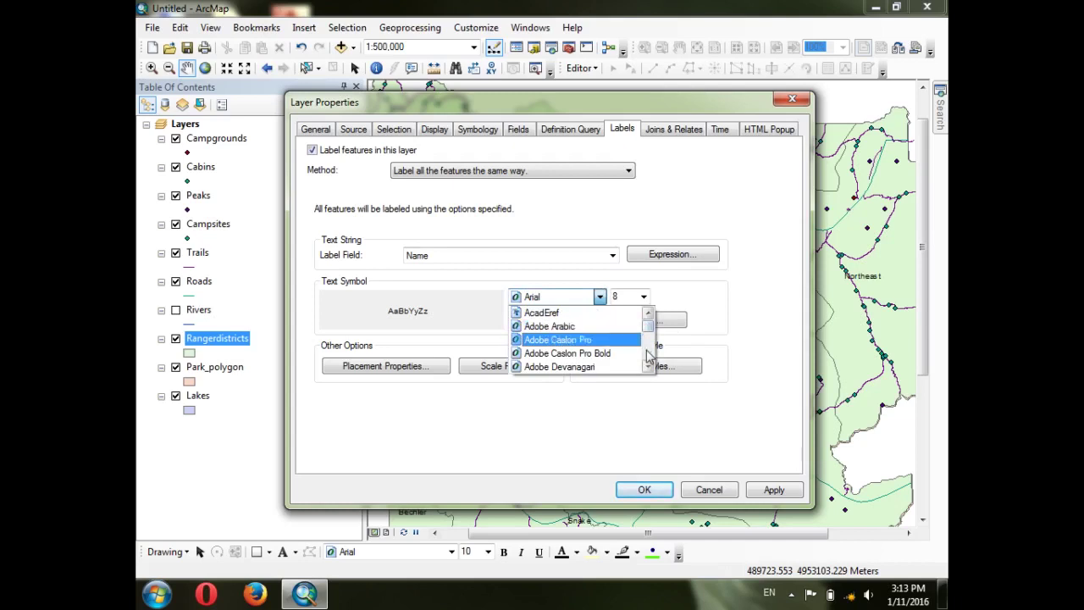
{"action": "left_click", "coordinate": [564, 242]}
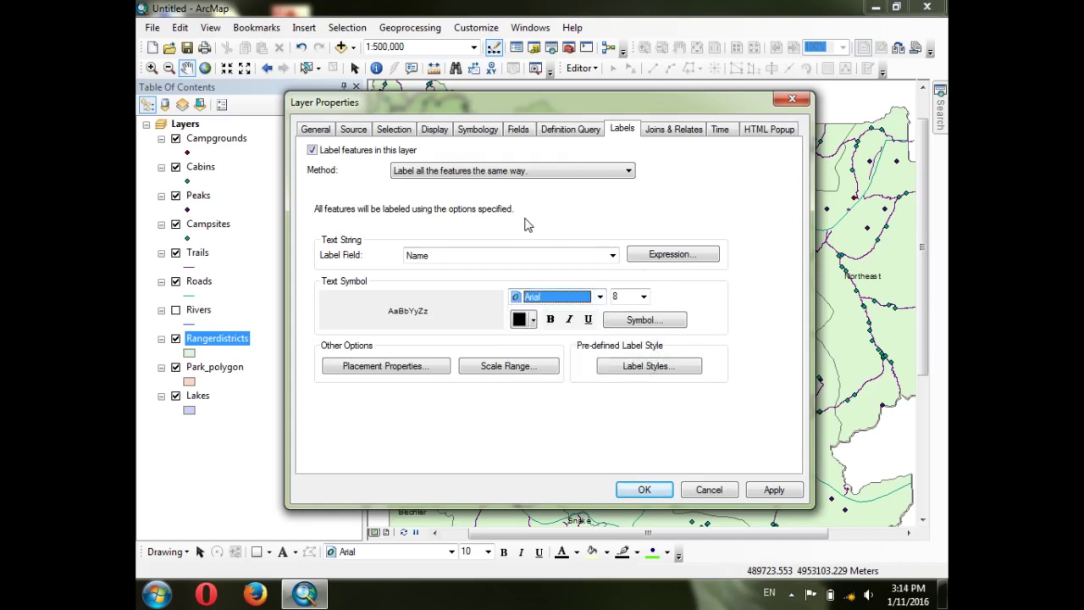
{"action": "left_click", "coordinate": [643, 297]}
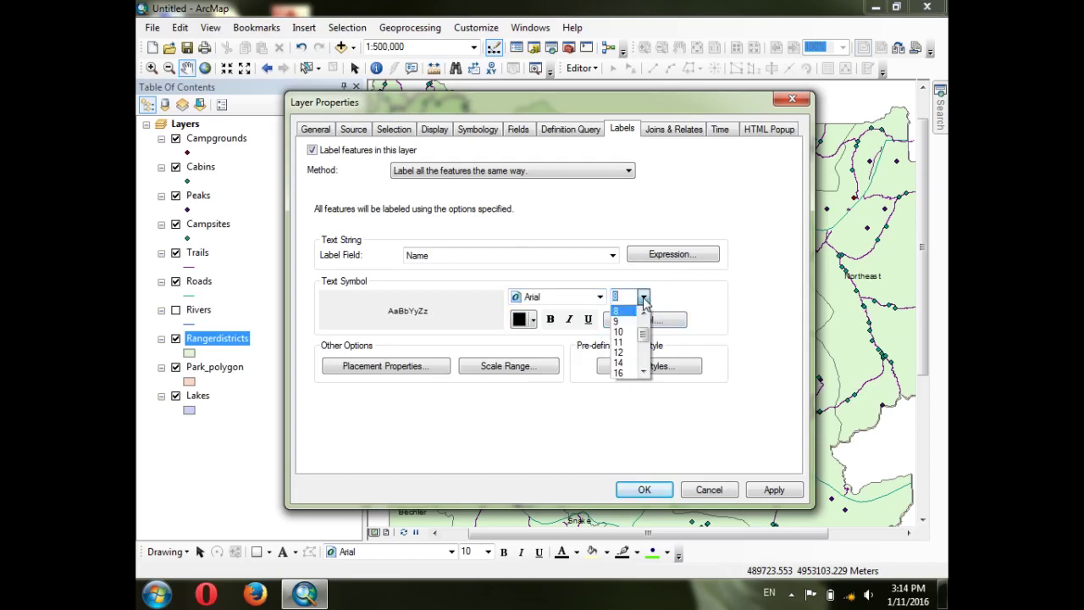
{"action": "left_click", "coordinate": [624, 352]}
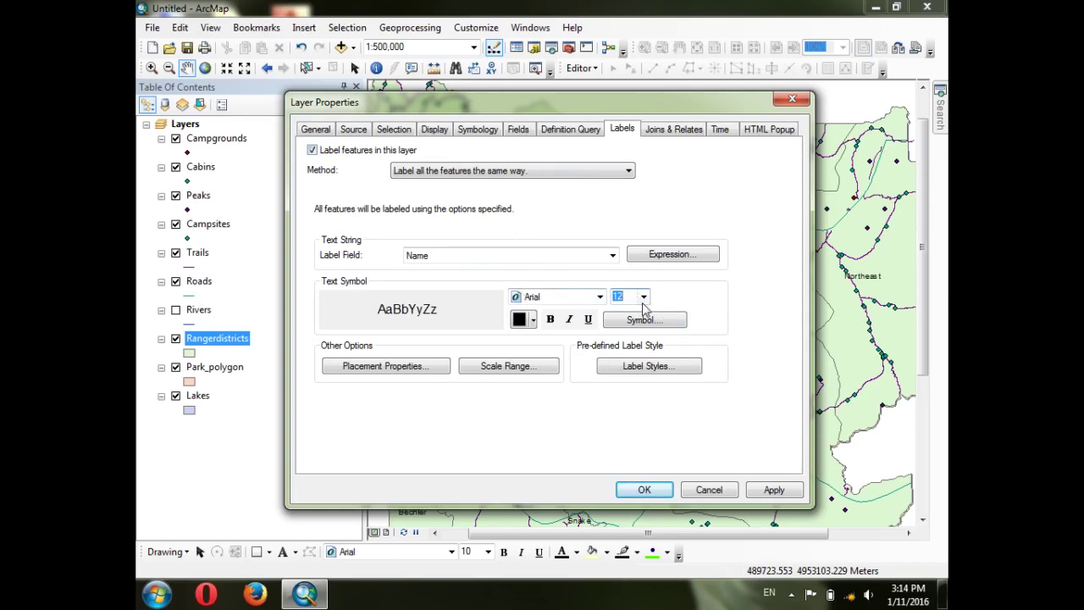
Set the label placement to "Try horizontal first, then straight" and remove duplicate labels
{"action": "left_click", "coordinate": [396, 368]}
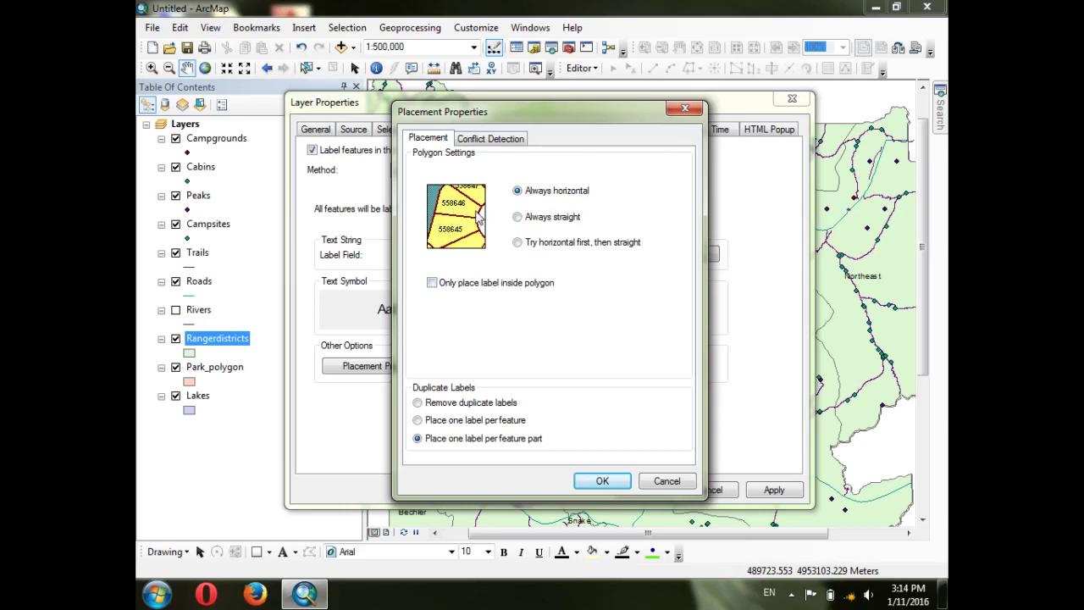
{"action": "left_click", "coordinate": [517, 219]}
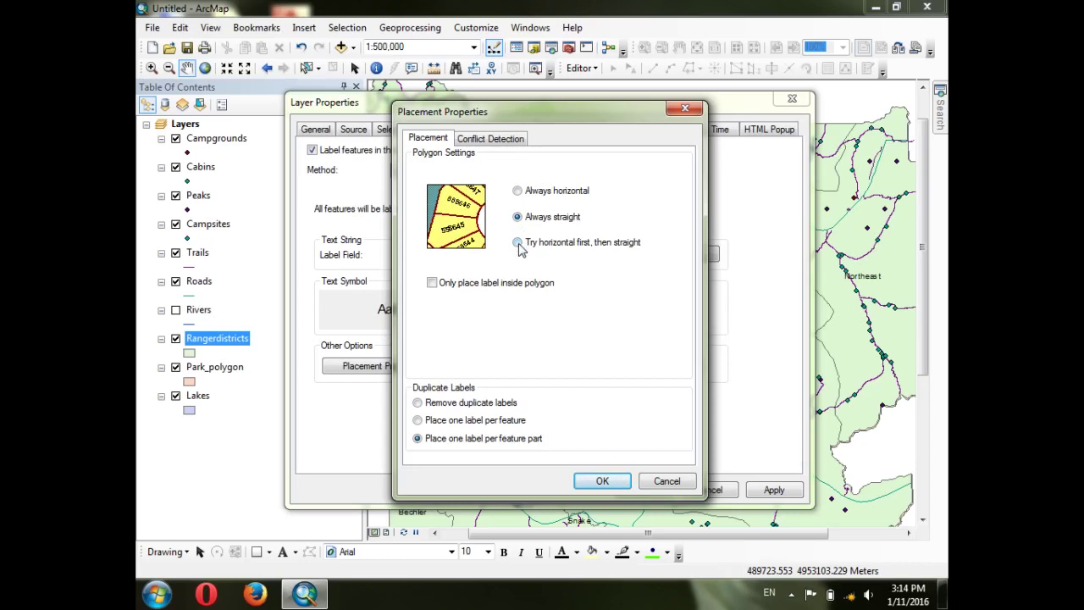
{"action": "left_click", "coordinate": [518, 243]}
{"action": "left_click", "coordinate": [518, 219]}
{"action": "left_click", "coordinate": [518, 191]}
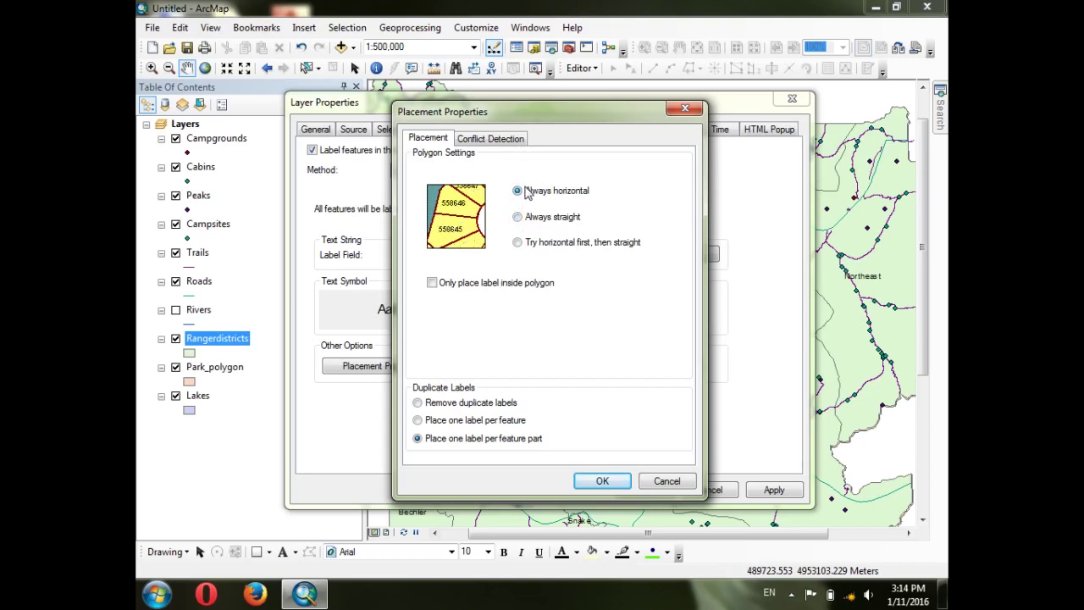
{"action": "left_click", "coordinate": [517, 243]}
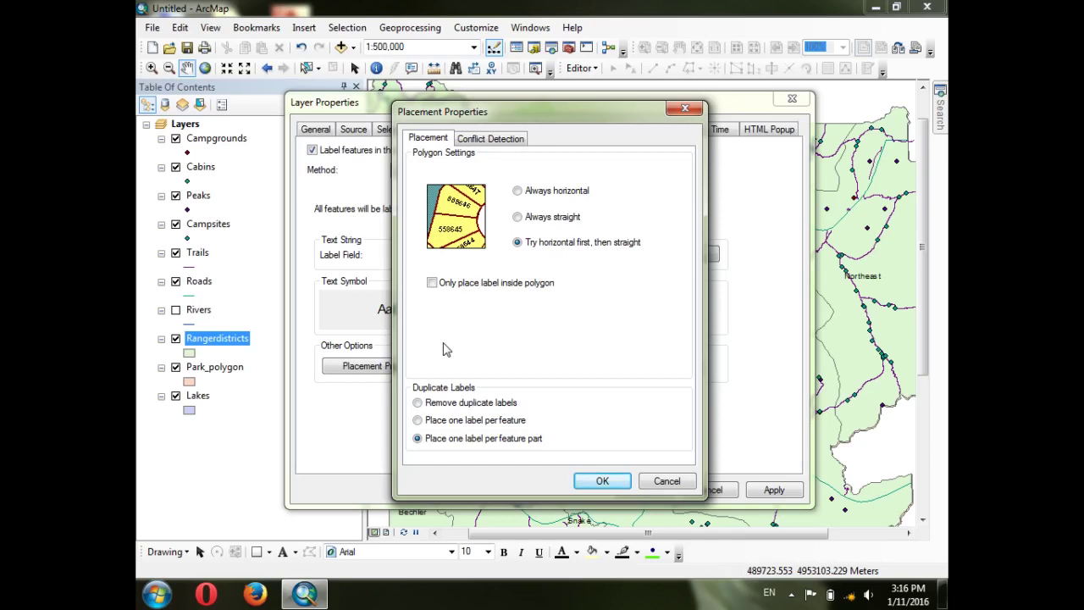
{"action": "left_click", "coordinate": [417, 403]}
{"action": "left_click", "coordinate": [602, 480]}
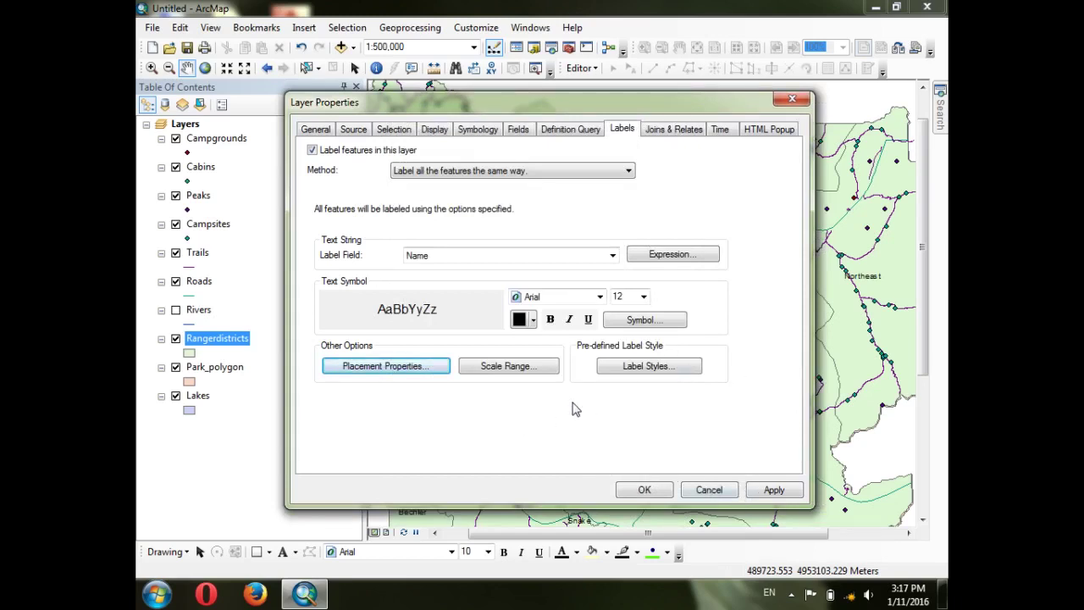
Examine the minimum scale choices for hiding labels when zoomed, and keep the same scale range as the feature layer
{"action": "left_click", "coordinate": [518, 367]}
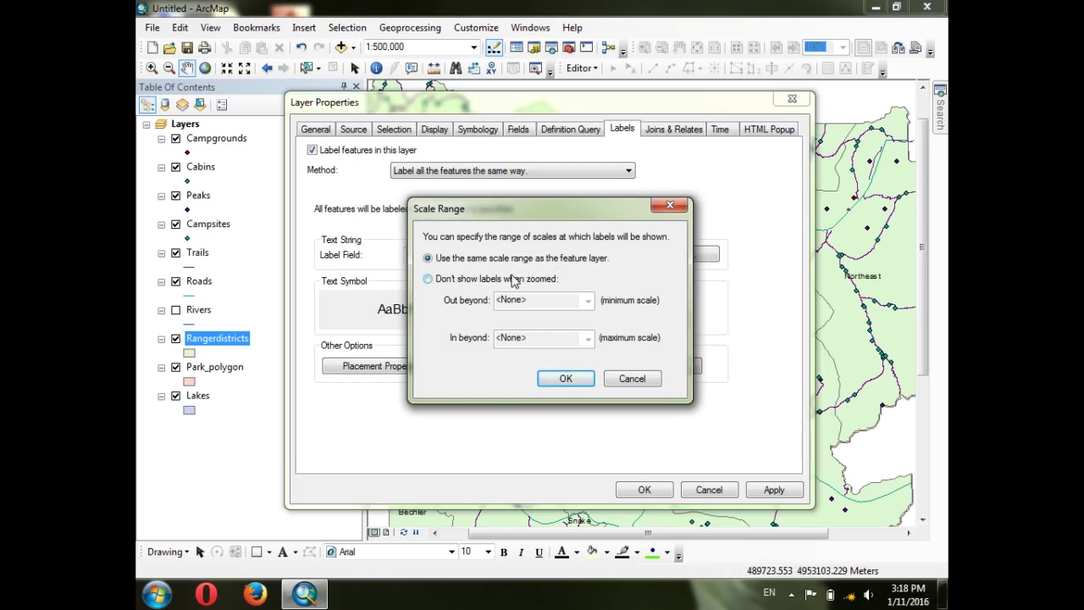
{"action": "left_click", "coordinate": [427, 280]}
{"action": "left_click", "coordinate": [586, 301]}
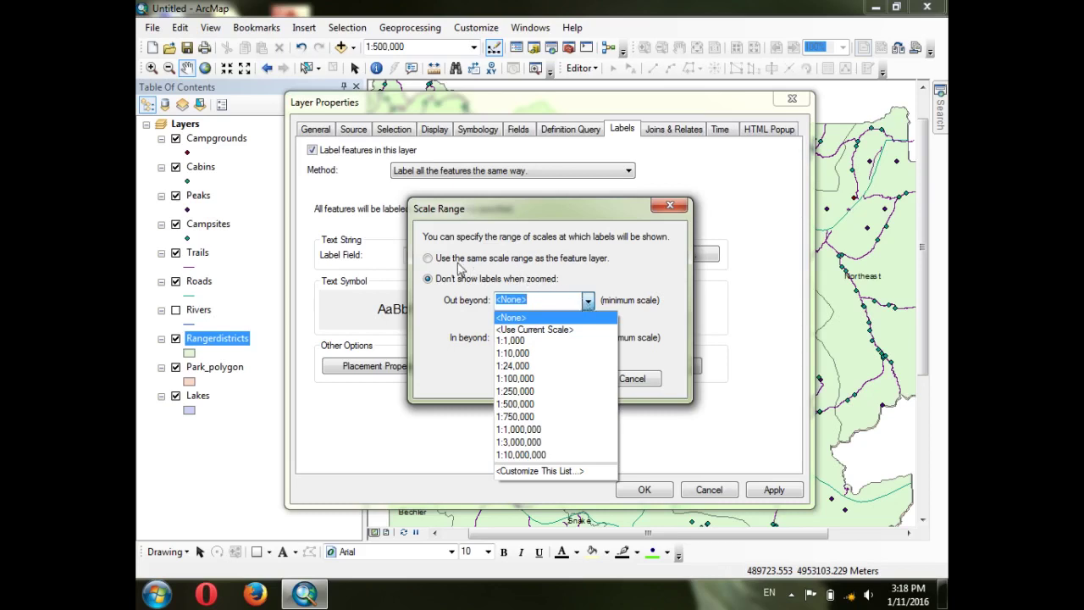
{"action": "left_click", "coordinate": [428, 264]}
{"action": "left_click", "coordinate": [429, 261]}
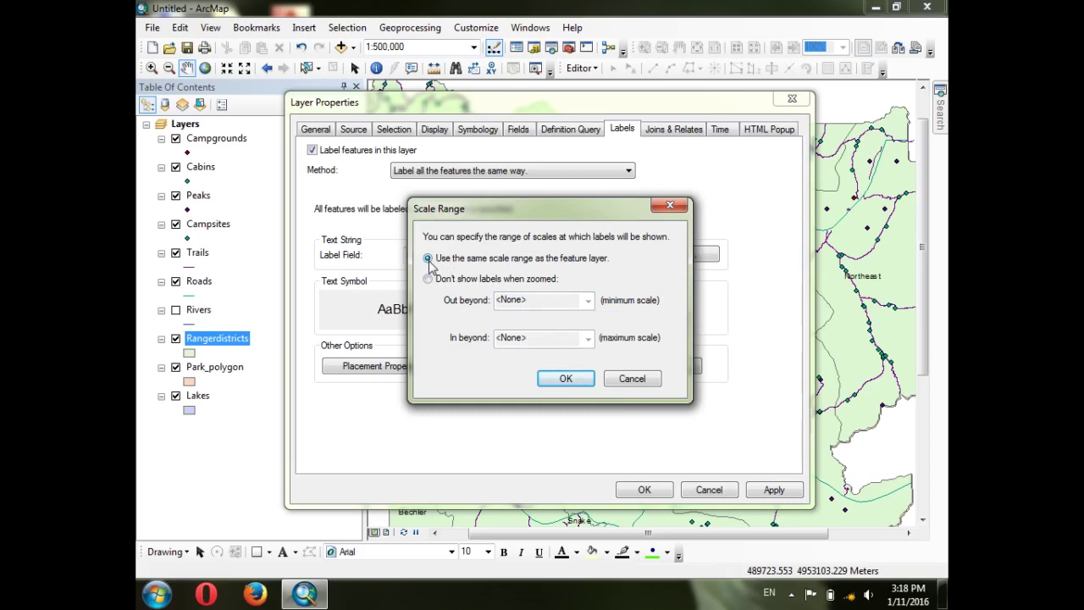
{"action": "left_click", "coordinate": [642, 383]}
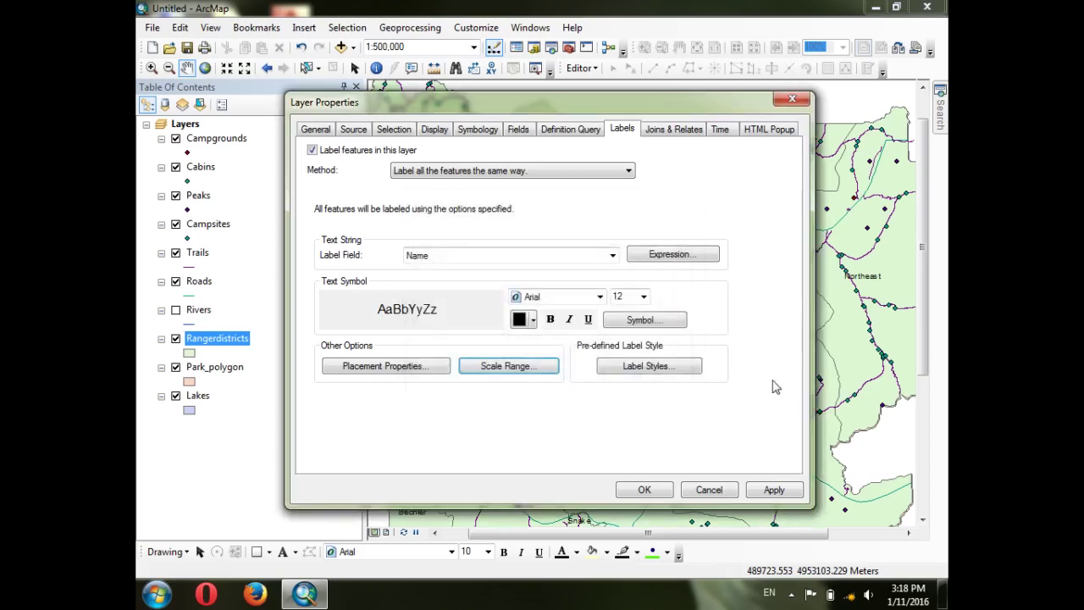
Browse the pre-defined label styles for the Rangerdistricts layer without choosing one
{"action": "left_click", "coordinate": [632, 366]}
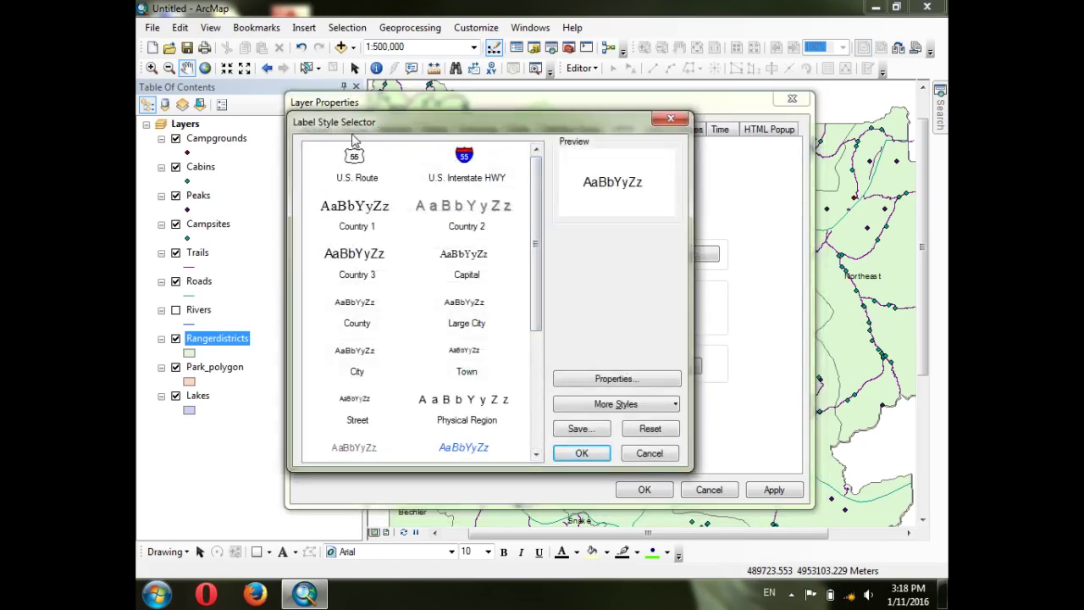
{"action": "left_click_drag", "start_coordinate": [533, 212], "coordinate": [496, 384]}
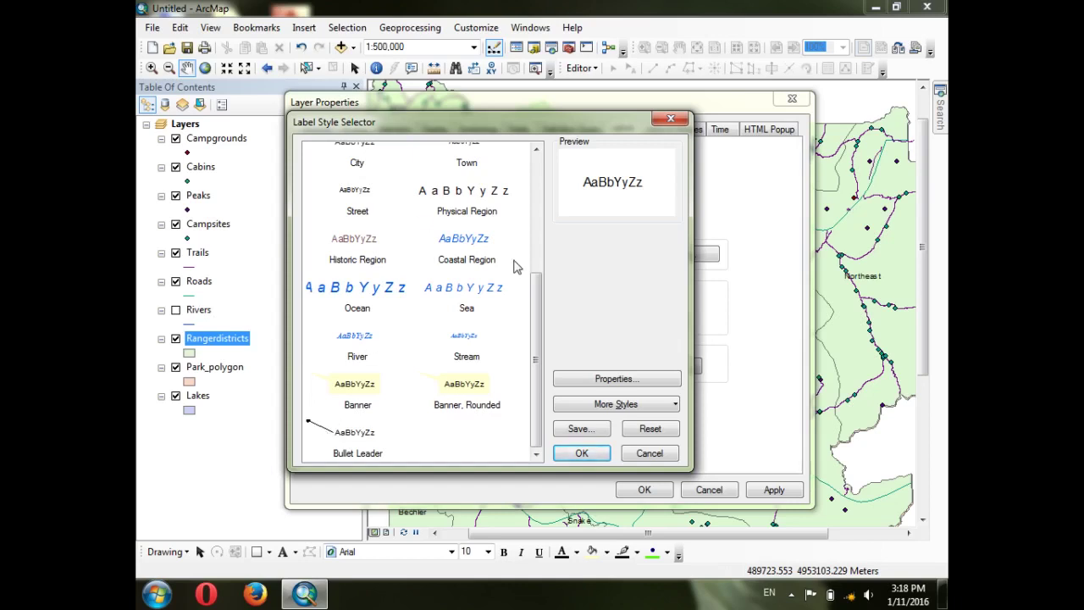
{"action": "left_click_drag", "start_coordinate": [532, 314], "coordinate": [537, 158]}
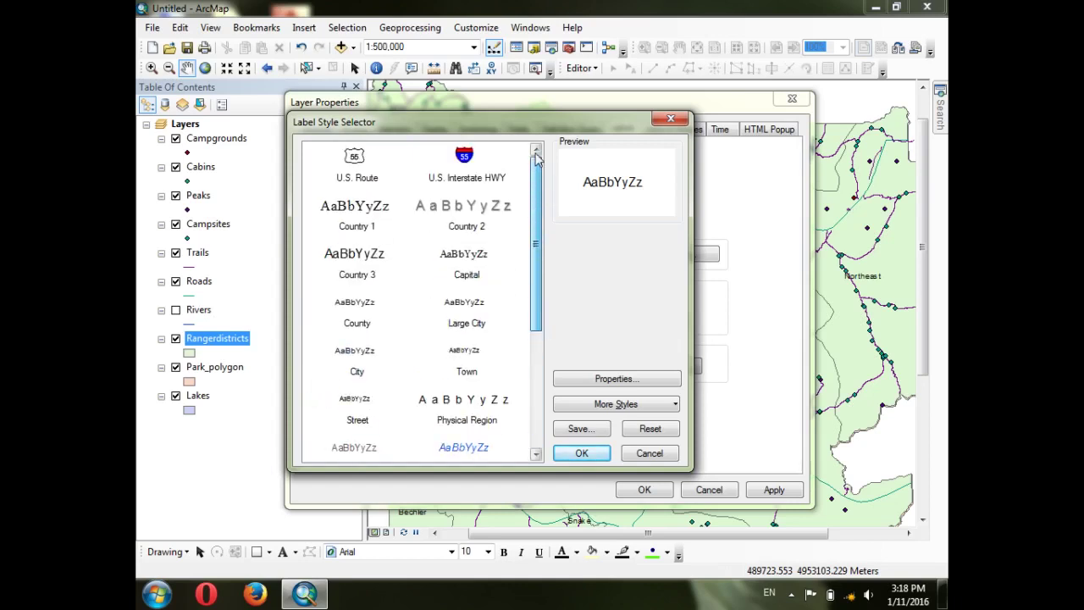
{"action": "left_click", "coordinate": [670, 119]}
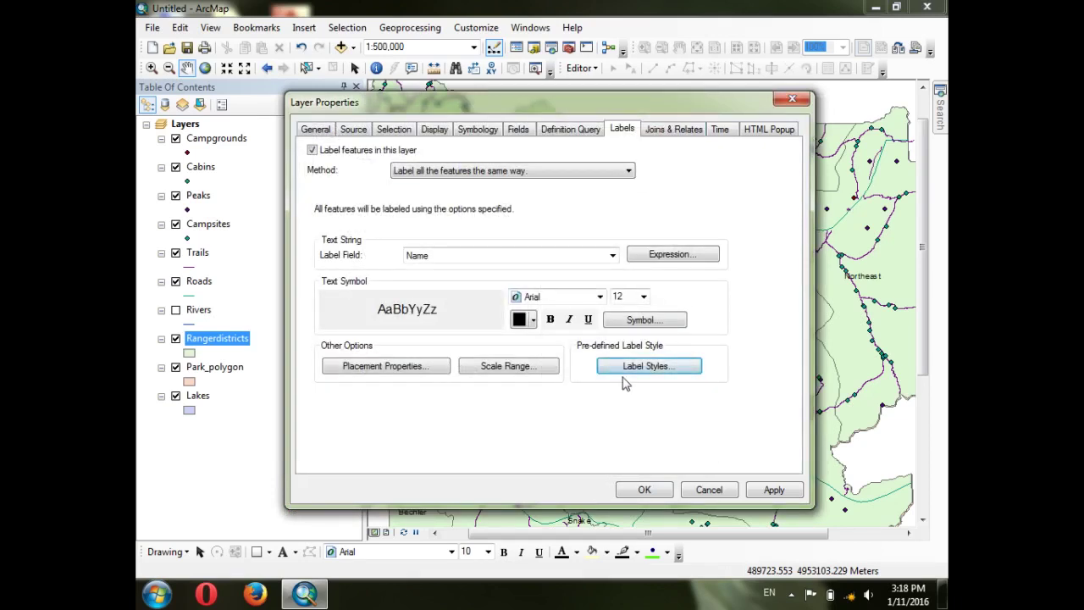
Color the label text red, keep that text symbol, and apply the label settings to the Rangerdistricts layer
{"action": "left_click", "coordinate": [530, 320]}
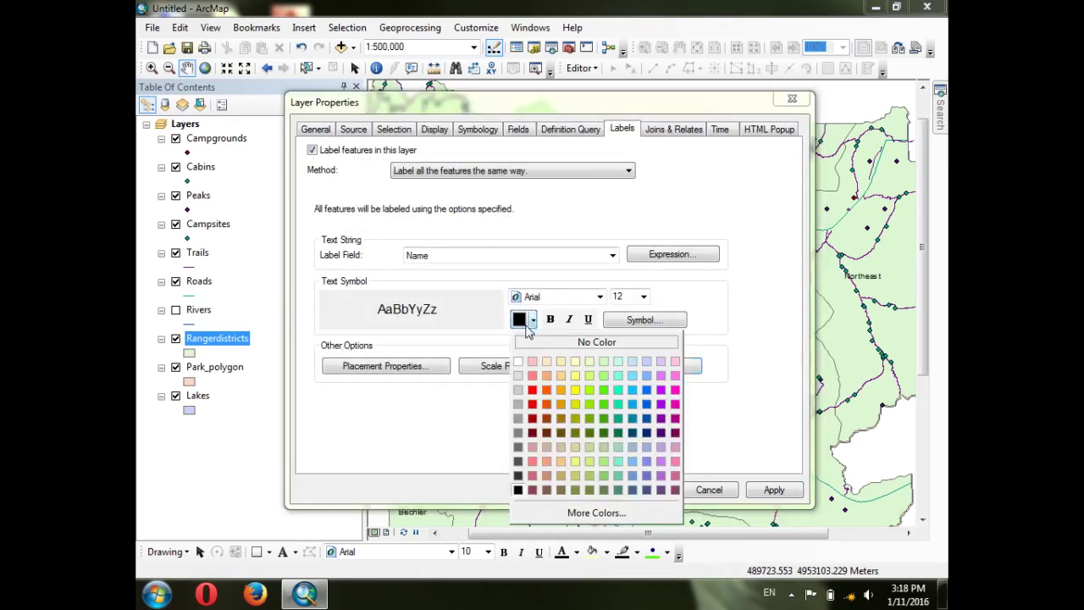
{"action": "left_click", "coordinate": [532, 404]}
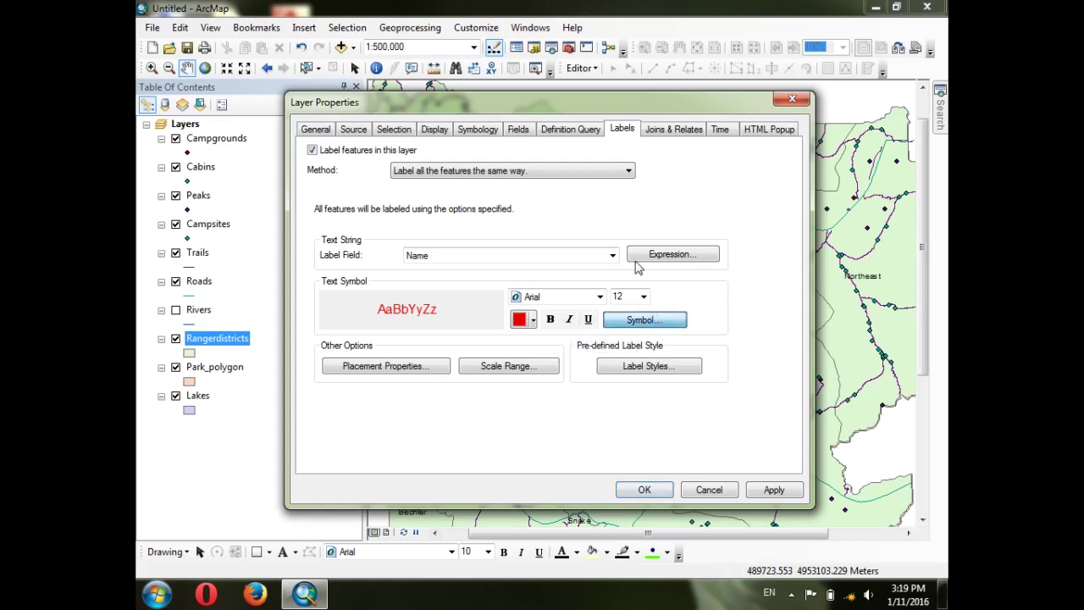
{"action": "left_click", "coordinate": [648, 321]}
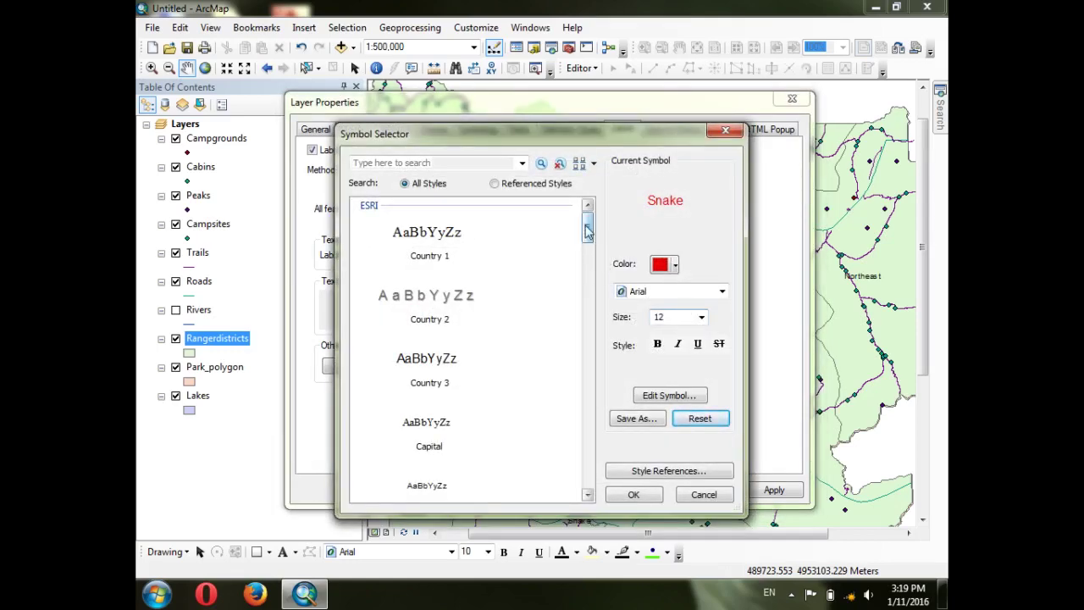
{"action": "left_click_drag", "start_coordinate": [587, 230], "coordinate": [591, 302]}
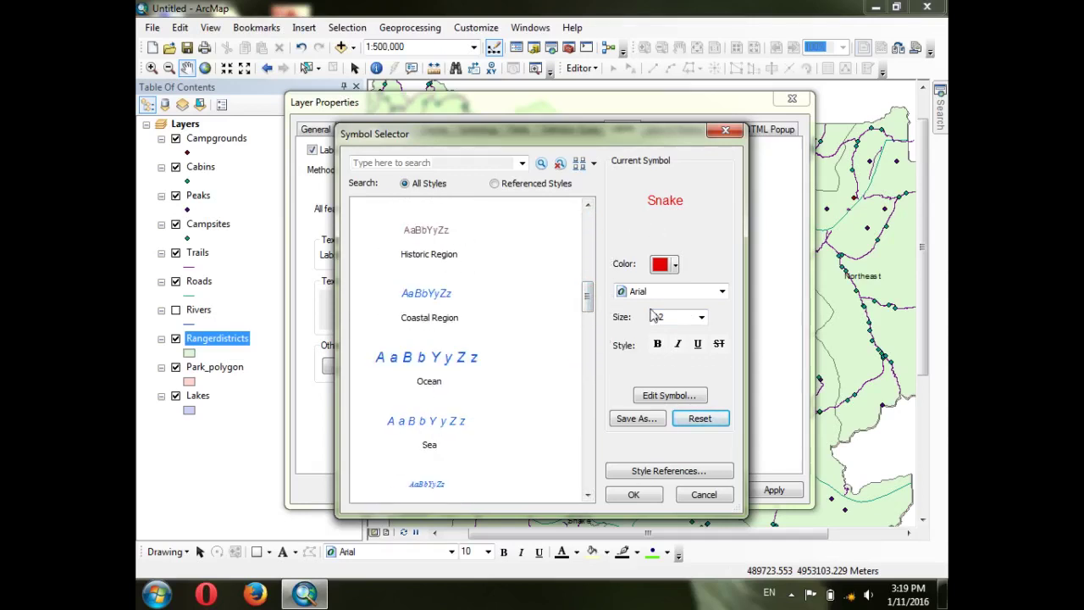
{"action": "left_click", "coordinate": [635, 494]}
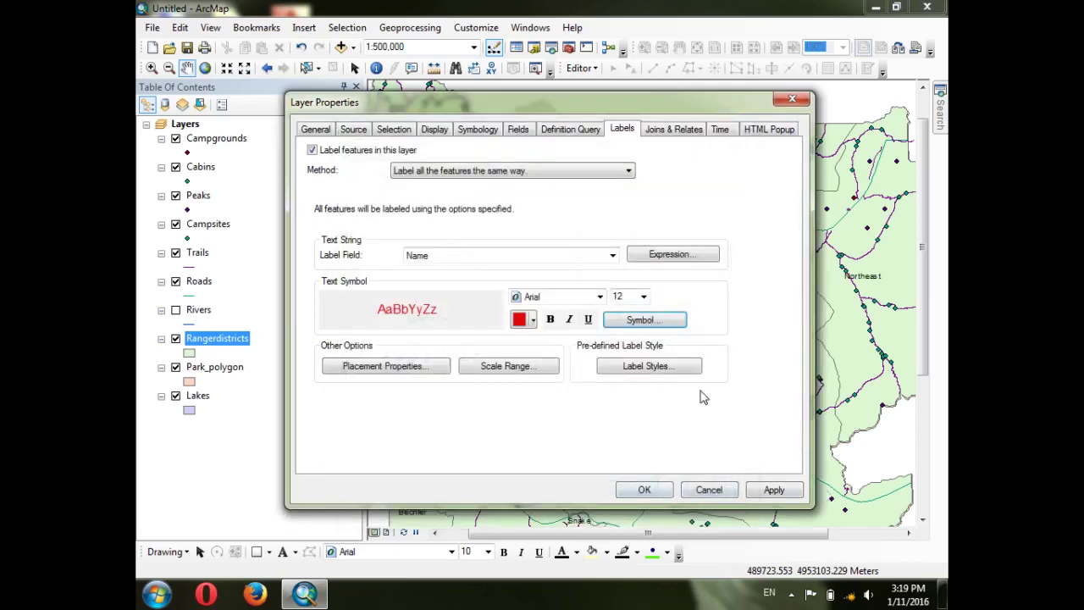
{"action": "left_click", "coordinate": [777, 489]}
{"action": "left_click", "coordinate": [643, 489]}
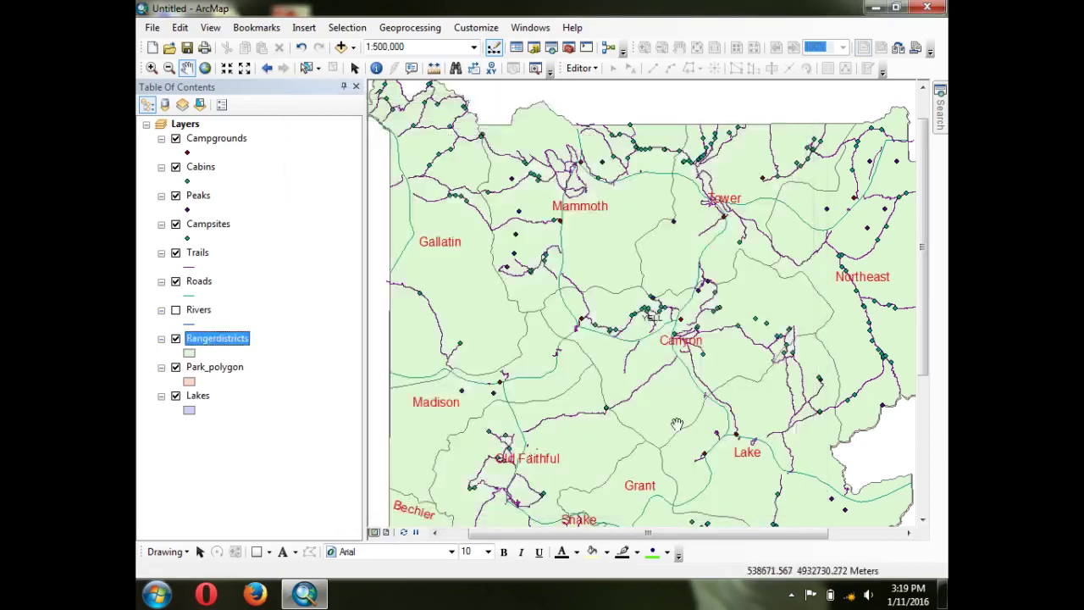
Reopen the label properties of the Rangerdistricts layer
{"action": "left_click_drag", "start_coordinate": [687, 370], "coordinate": [686, 346]}
{"action": "scroll", "coordinate": [686, 345], "scroll_direction": "down", "scroll_amount": 2}
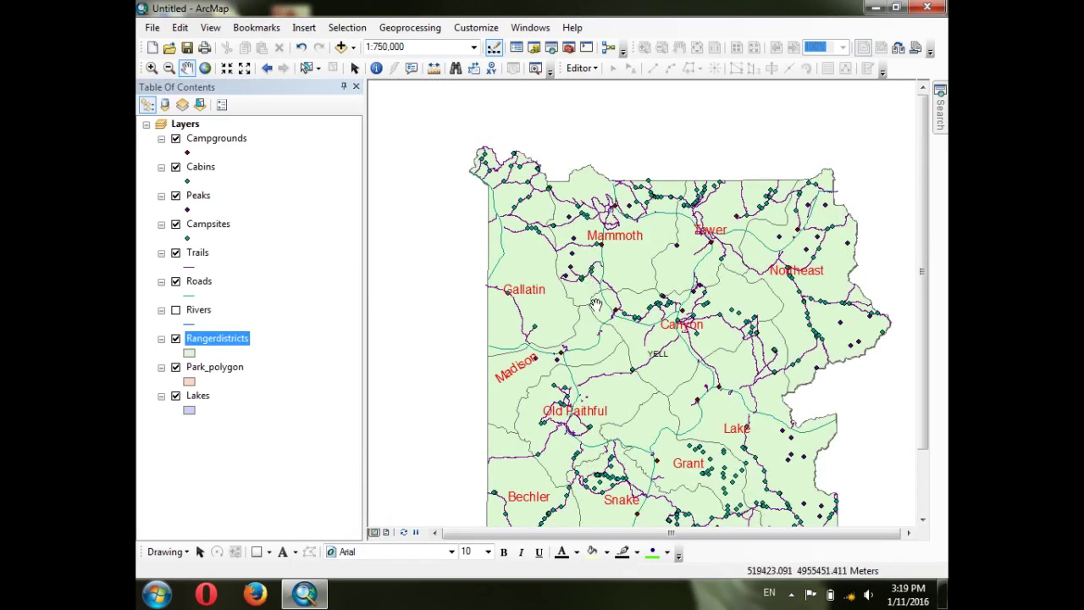
{"action": "left_click_drag", "start_coordinate": [636, 398], "coordinate": [578, 294]}
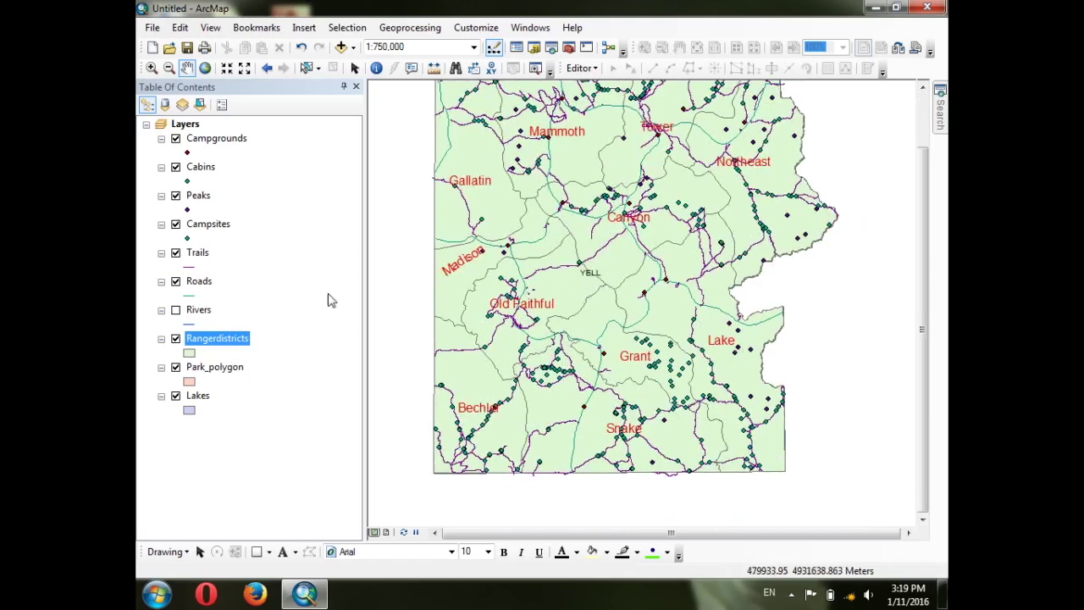
{"action": "right_click", "coordinate": [205, 341]}
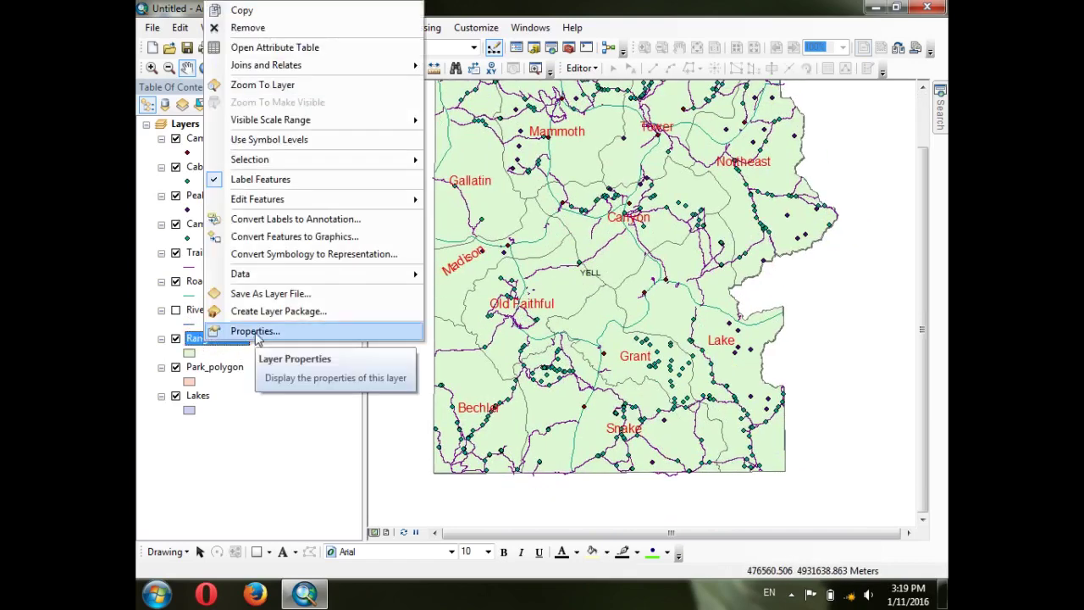
{"action": "left_click", "coordinate": [254, 331]}
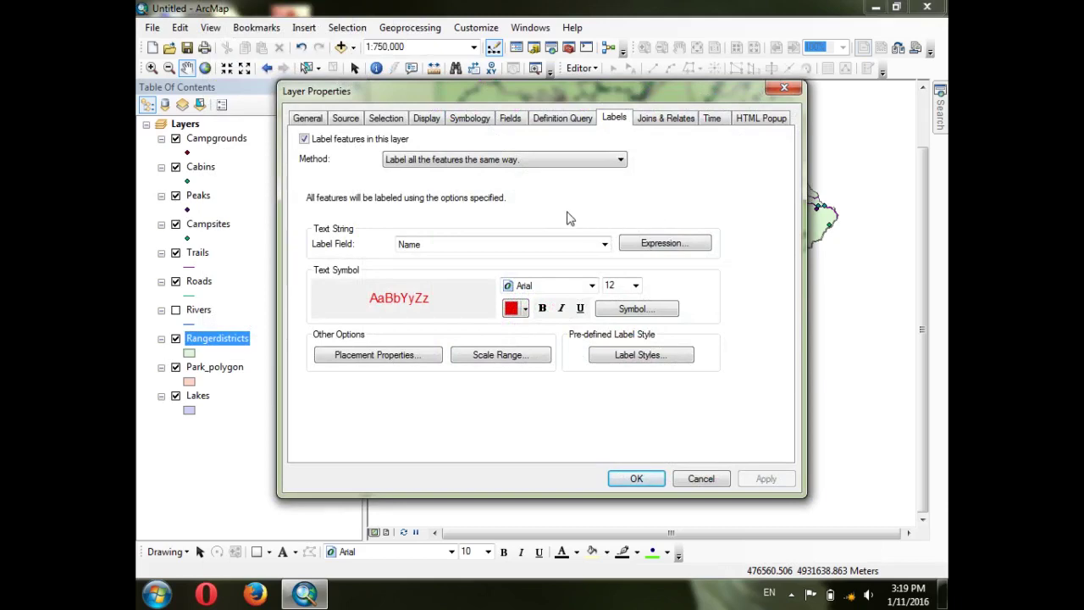
Add Shape_Area to the Rangerdistricts label expression so it reads [Name] & " " & [Shape_Area], and apply it to the map labels
{"action": "left_click", "coordinate": [682, 243]}
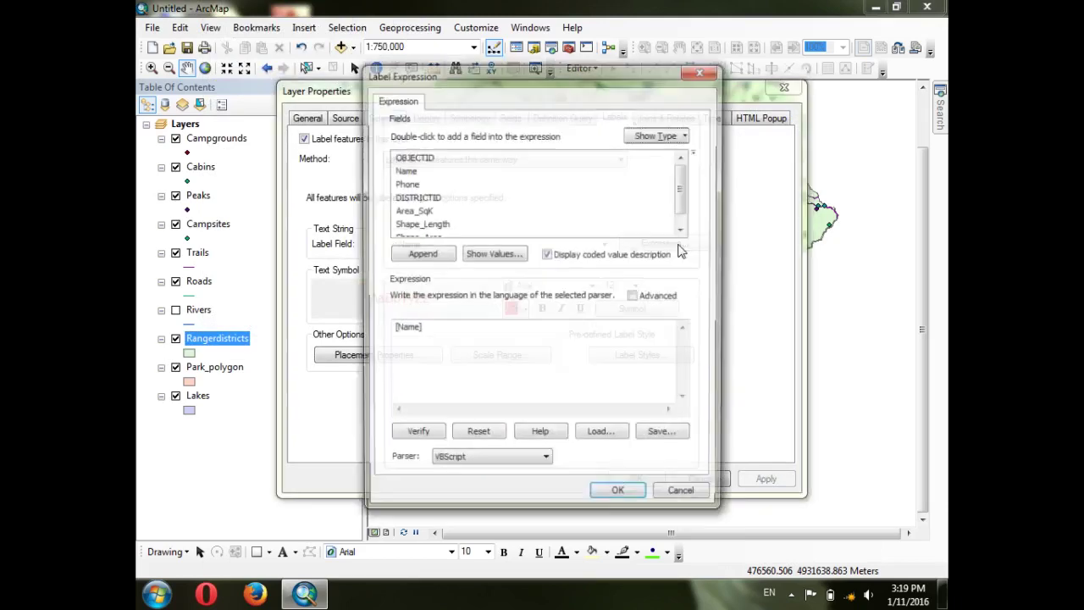
{"action": "left_click", "coordinate": [699, 75]}
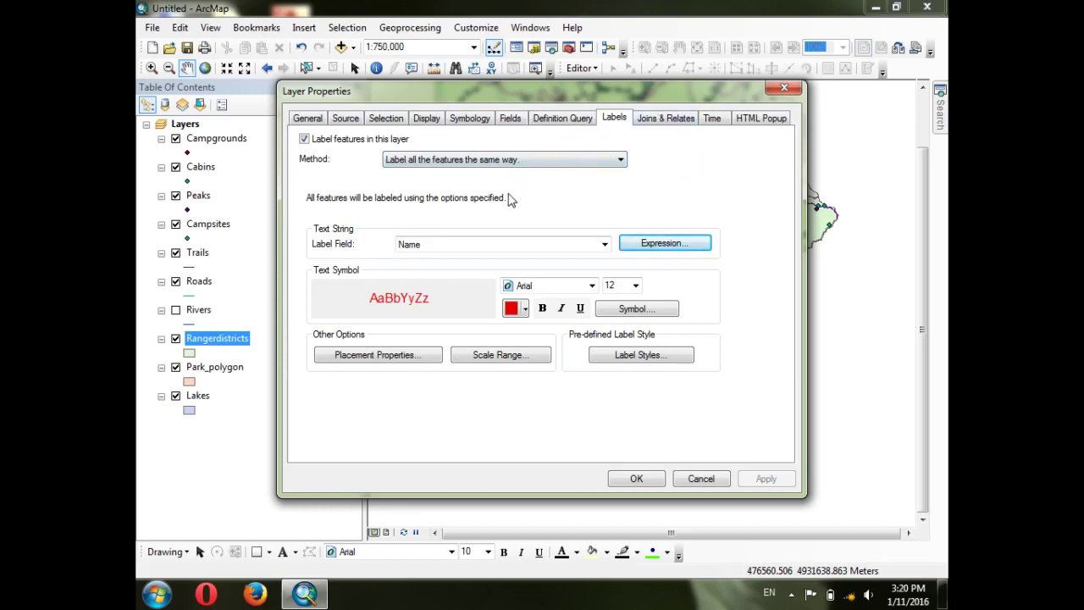
{"action": "left_click", "coordinate": [664, 244]}
{"action": "left_click", "coordinate": [439, 329]}
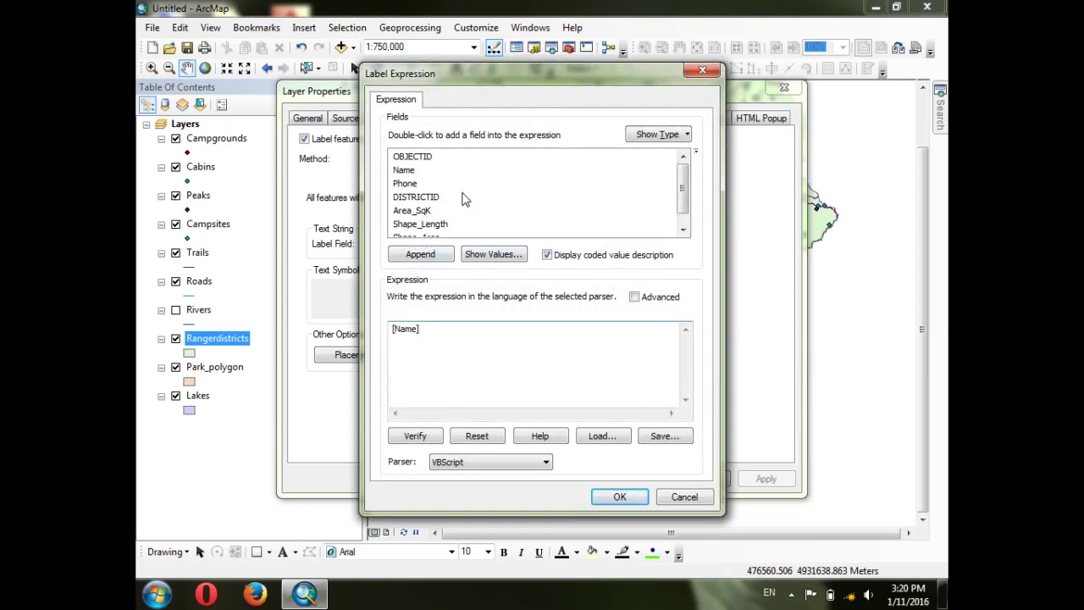
{"action": "left_click_drag", "start_coordinate": [682, 203], "coordinate": [686, 219]}
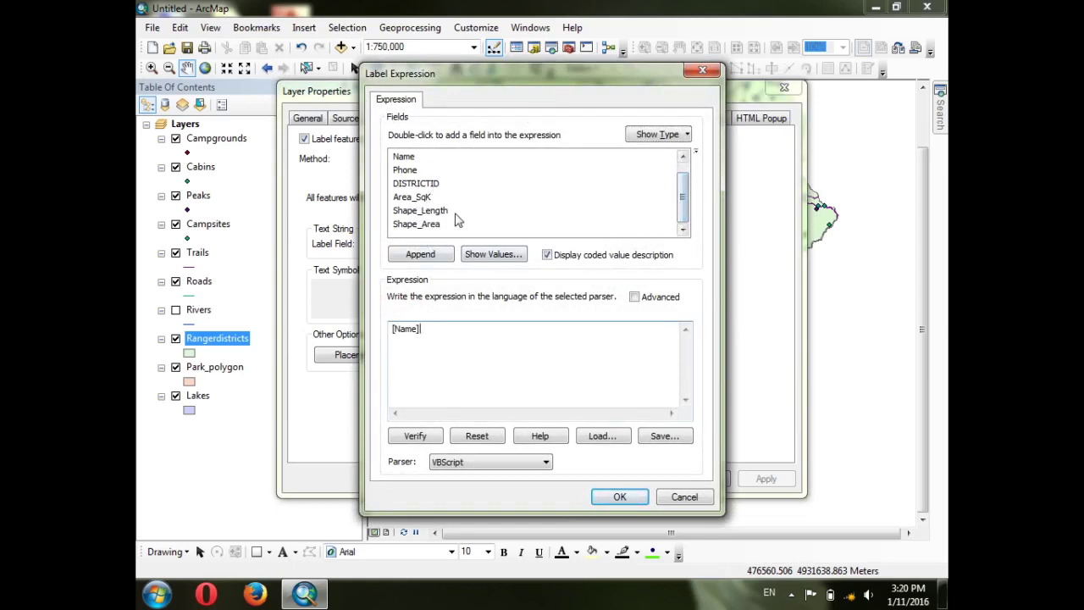
{"action": "left_click", "coordinate": [426, 225]}
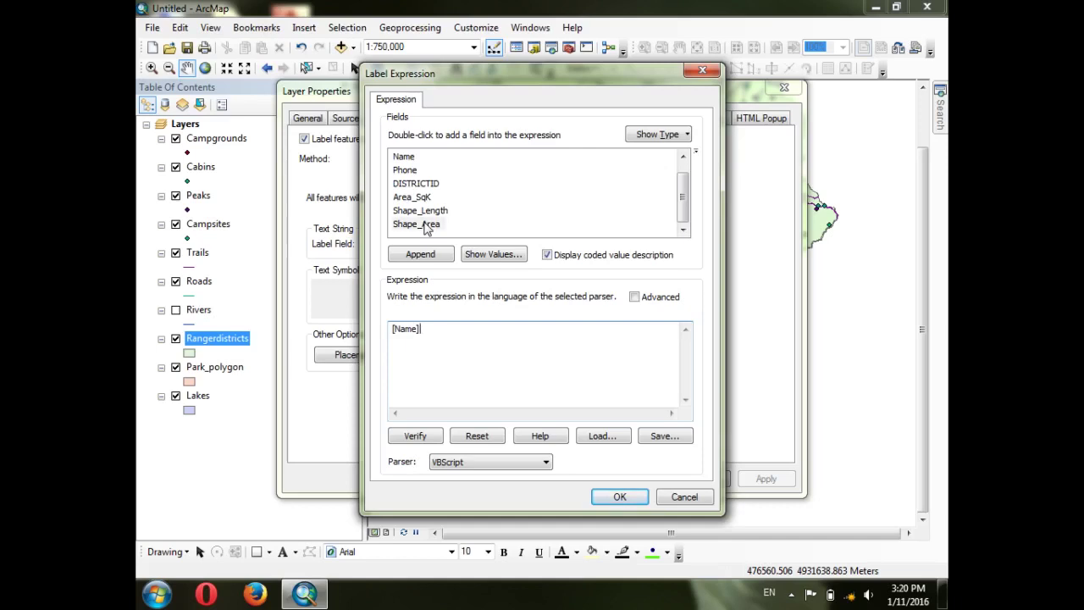
{"action": "left_click", "coordinate": [420, 254]}
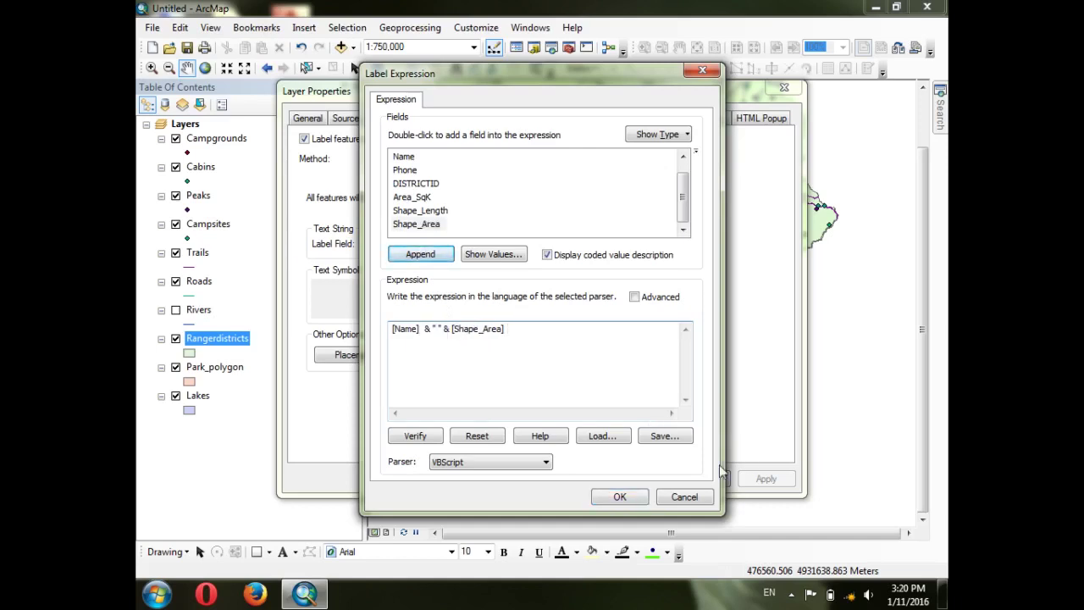
{"action": "left_click", "coordinate": [621, 496]}
{"action": "left_click", "coordinate": [765, 478]}
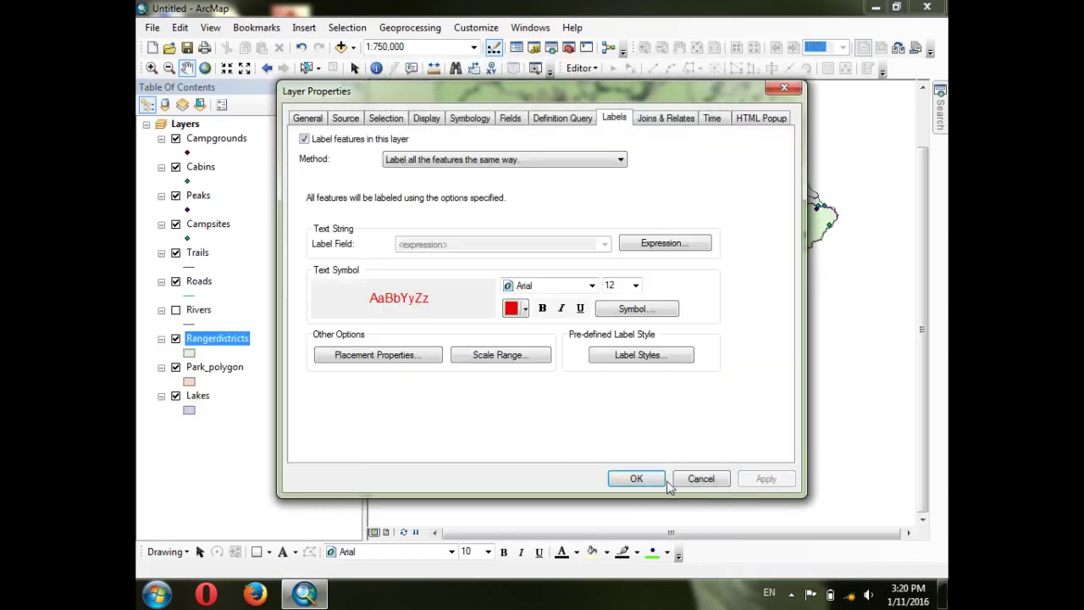
{"action": "left_click", "coordinate": [636, 479]}
{"action": "left_click_drag", "start_coordinate": [573, 187], "coordinate": [593, 261]}
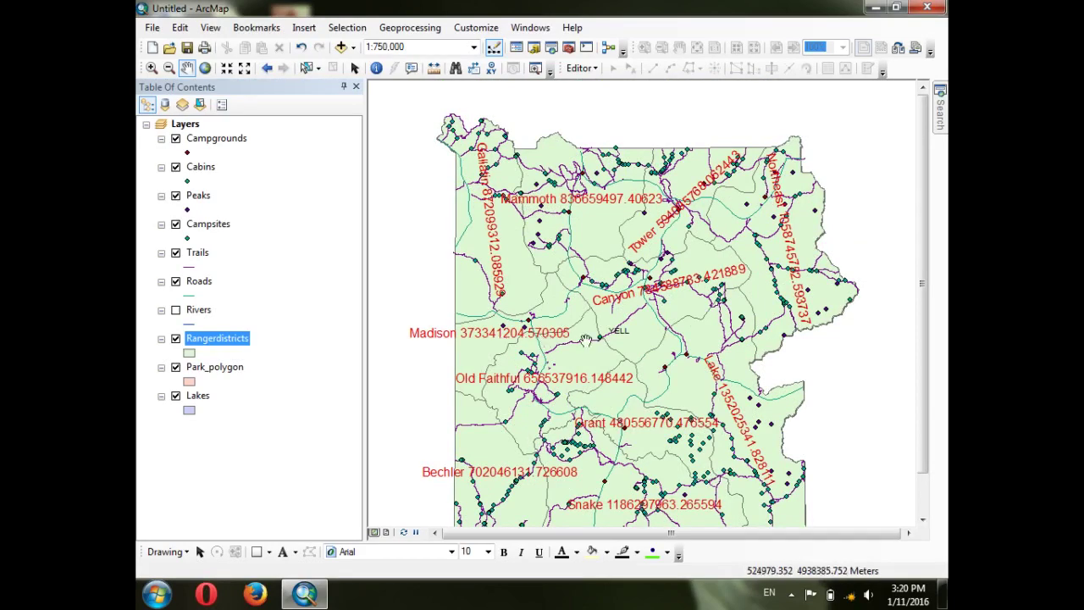
{"action": "left_click_drag", "start_coordinate": [585, 340], "coordinate": [555, 249]}
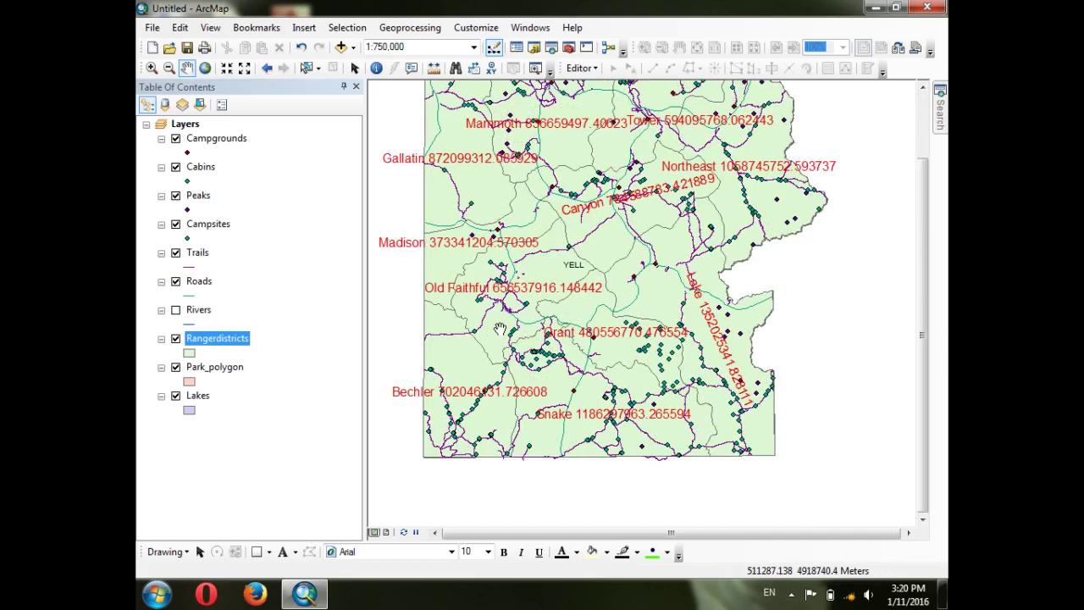
{"action": "left_click_drag", "start_coordinate": [545, 291], "coordinate": [542, 310]}
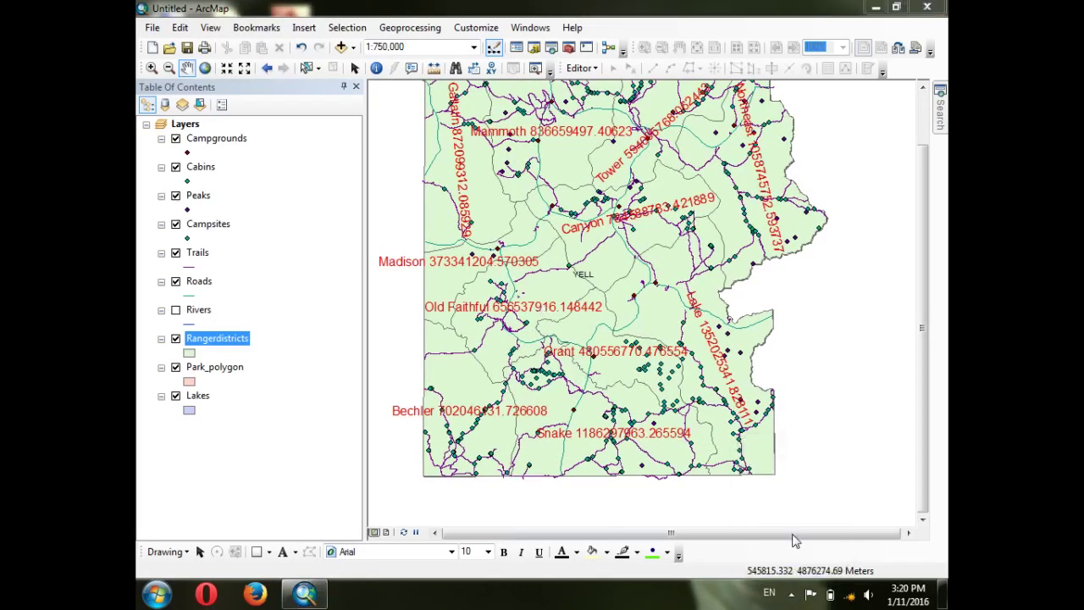
{"action": "left_click", "coordinate": [791, 594]}
{"action": "left_click", "coordinate": [766, 514]}
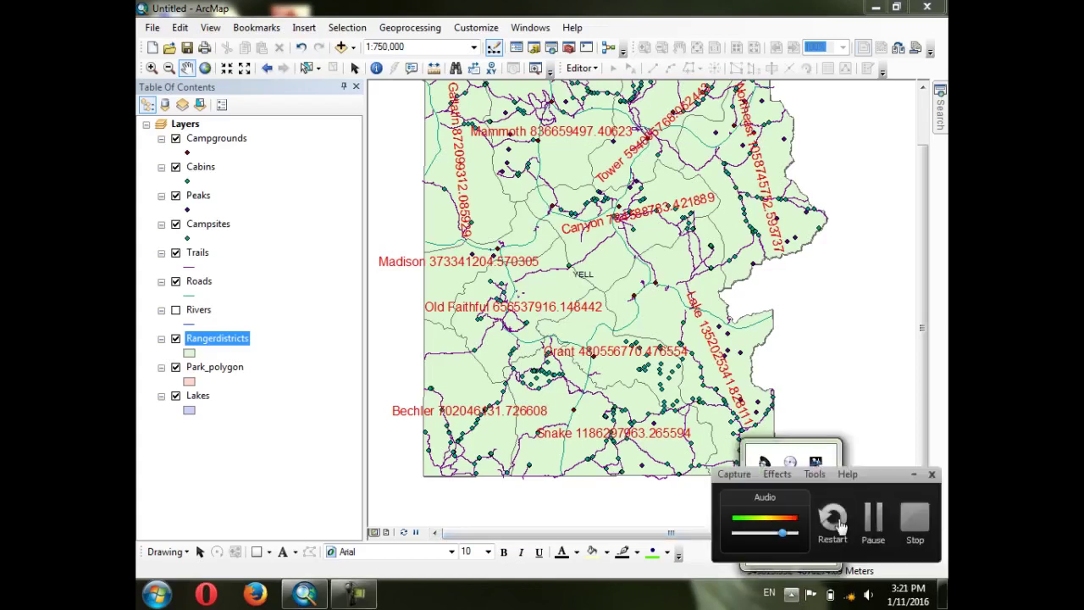
{"action": "left_click", "coordinate": [838, 527]}
{"action": "left_click_drag", "start_coordinate": [641, 349], "coordinate": [641, 368]}
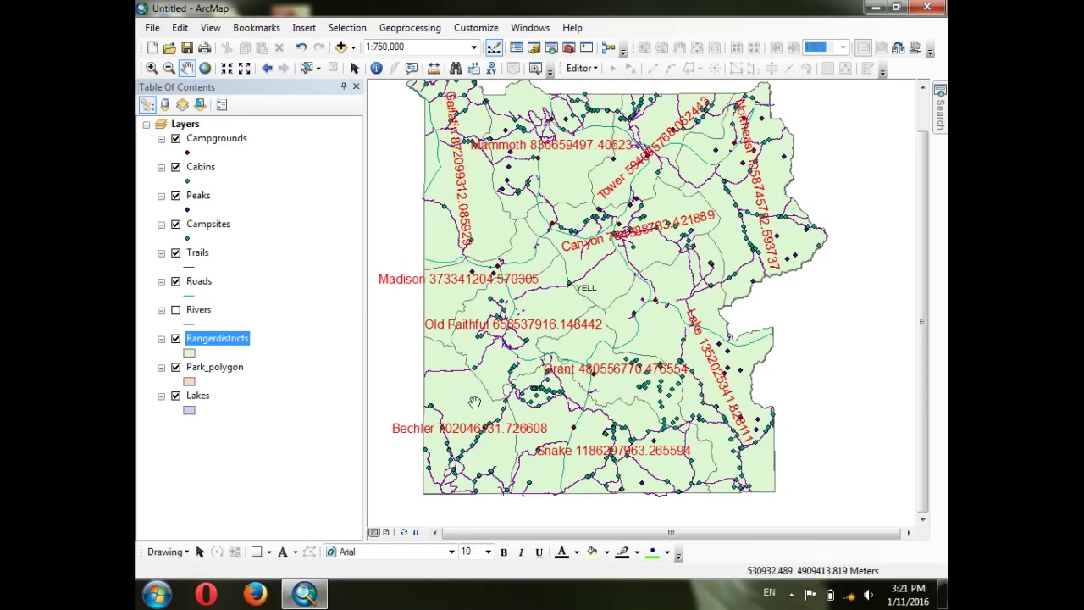
Set the Rangerdistricts labeling method to define classes of features and label each class differently
{"action": "right_click", "coordinate": [222, 340]}
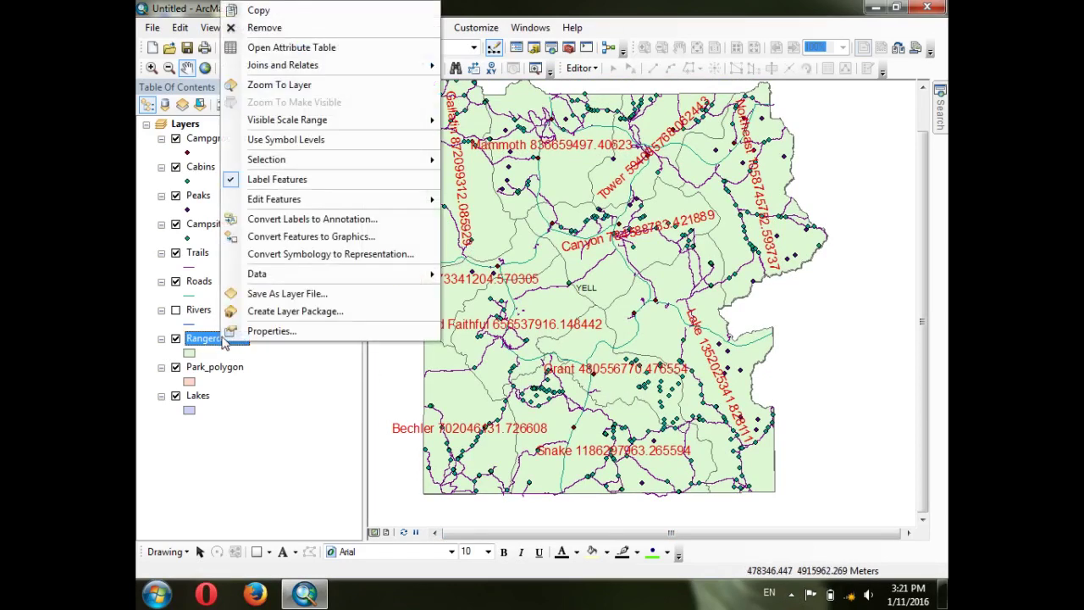
{"action": "left_click", "coordinate": [246, 329]}
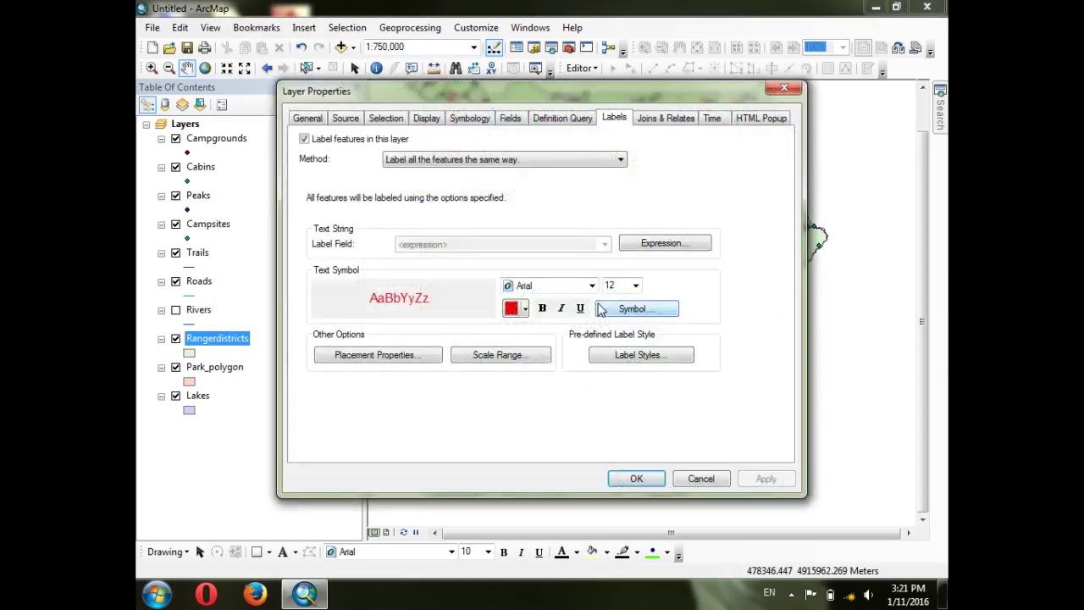
{"action": "left_click", "coordinate": [427, 162]}
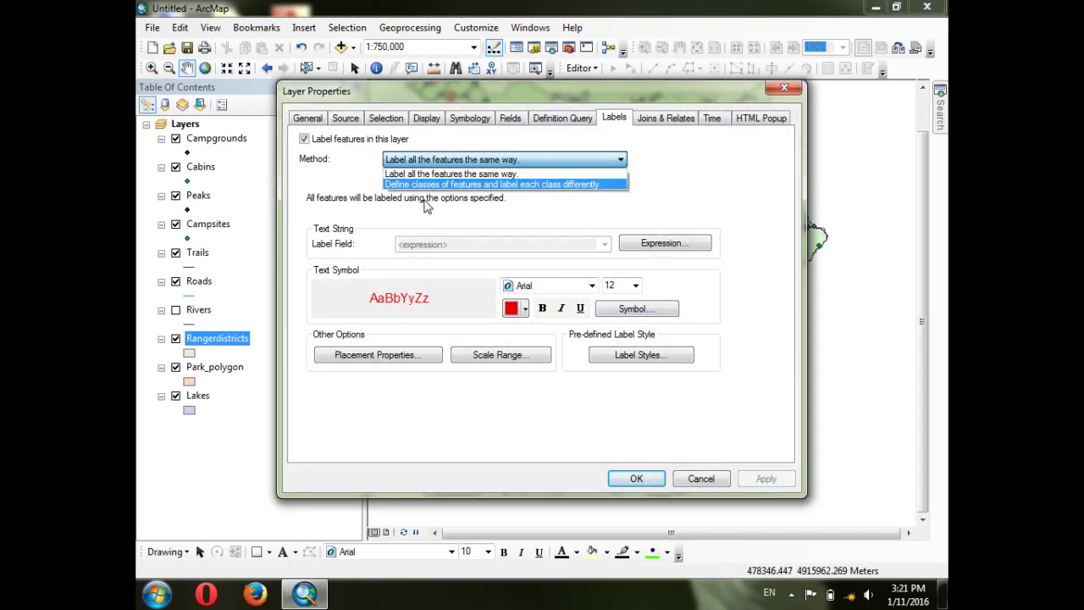
{"action": "left_click", "coordinate": [491, 183]}
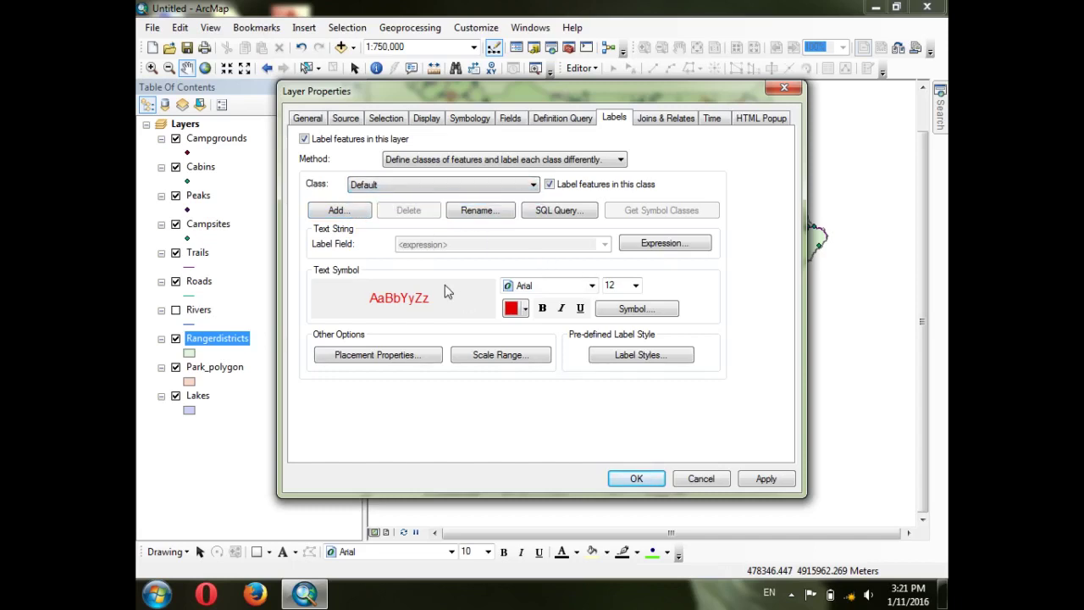
Add a label class named new to the Rangerdistricts layer and make it the current class
{"action": "left_click", "coordinate": [339, 214]}
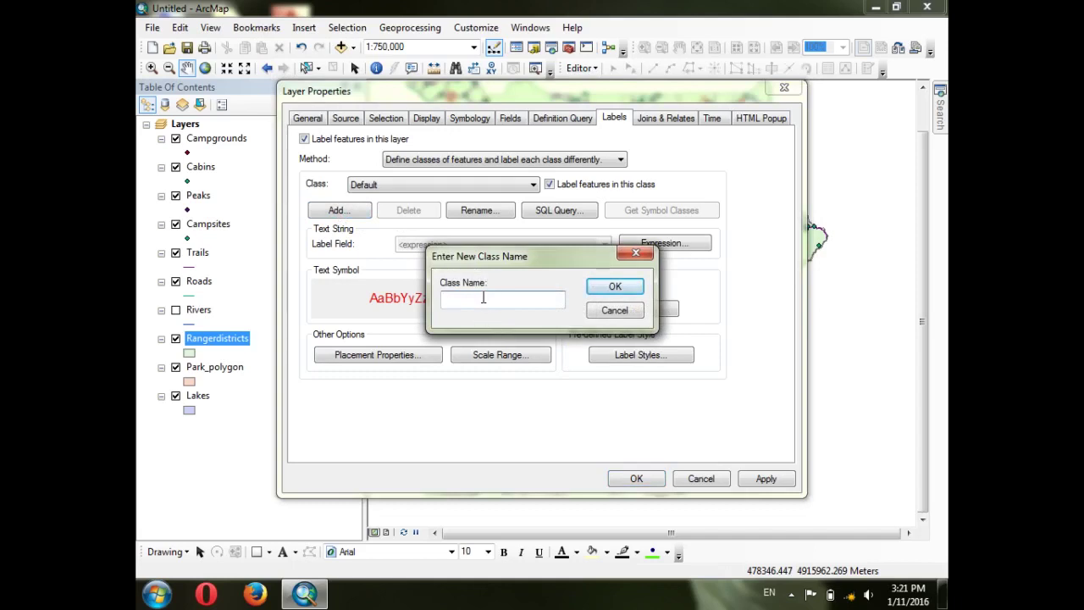
{"action": "type", "text": "ney"}
{"action": "key", "text": "BackSpace"}
{"action": "type", "text": "w"}
{"action": "left_click", "coordinate": [606, 288]}
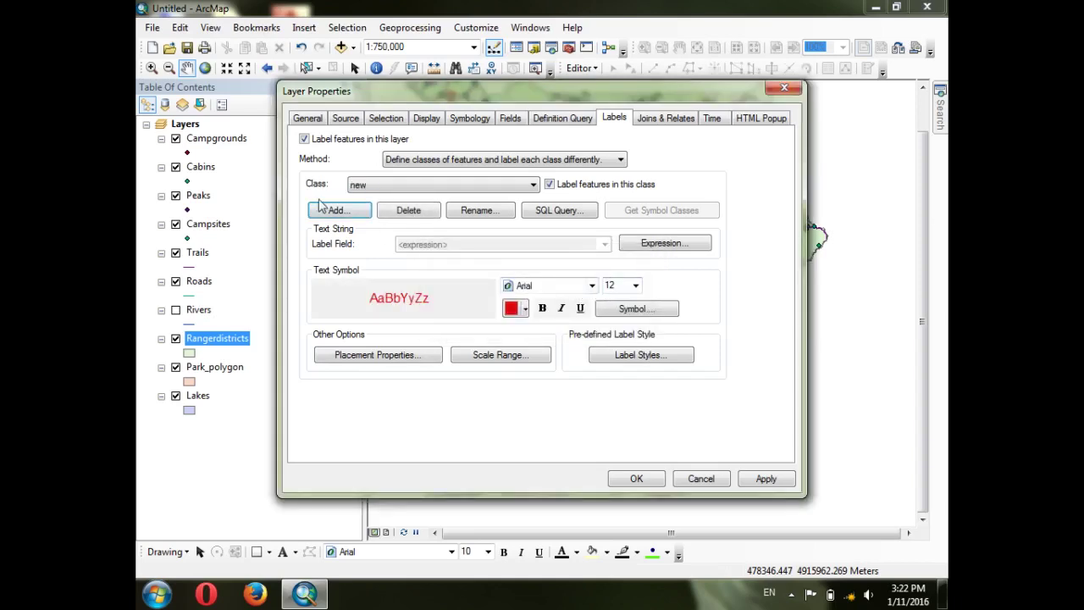
{"action": "left_click", "coordinate": [378, 188]}
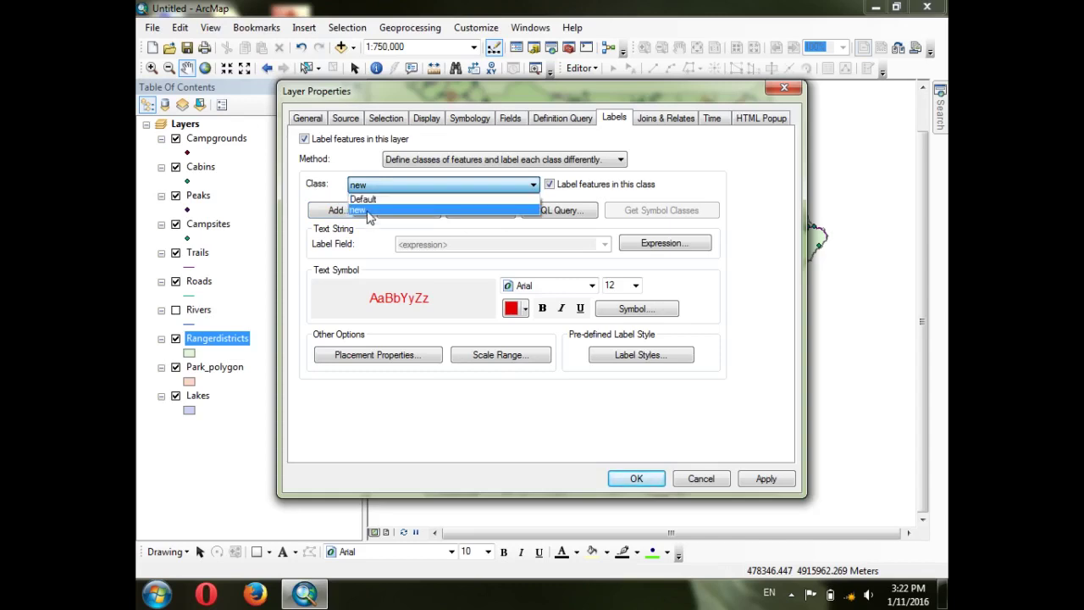
{"action": "left_click", "coordinate": [364, 209]}
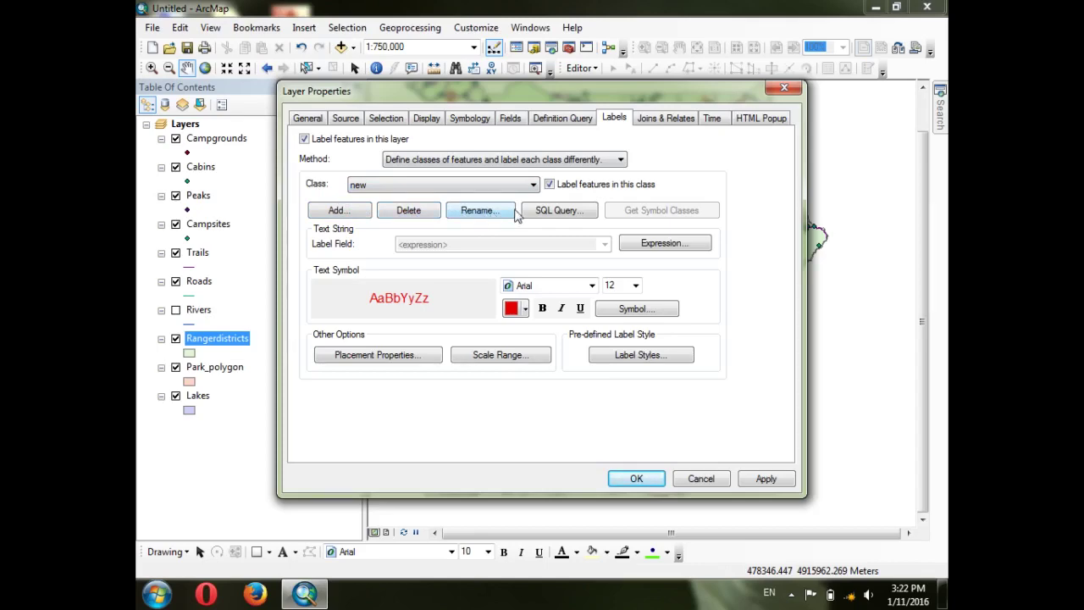
View the SQL query and rename options of the new label class, closing both without changes
{"action": "left_click", "coordinate": [556, 210]}
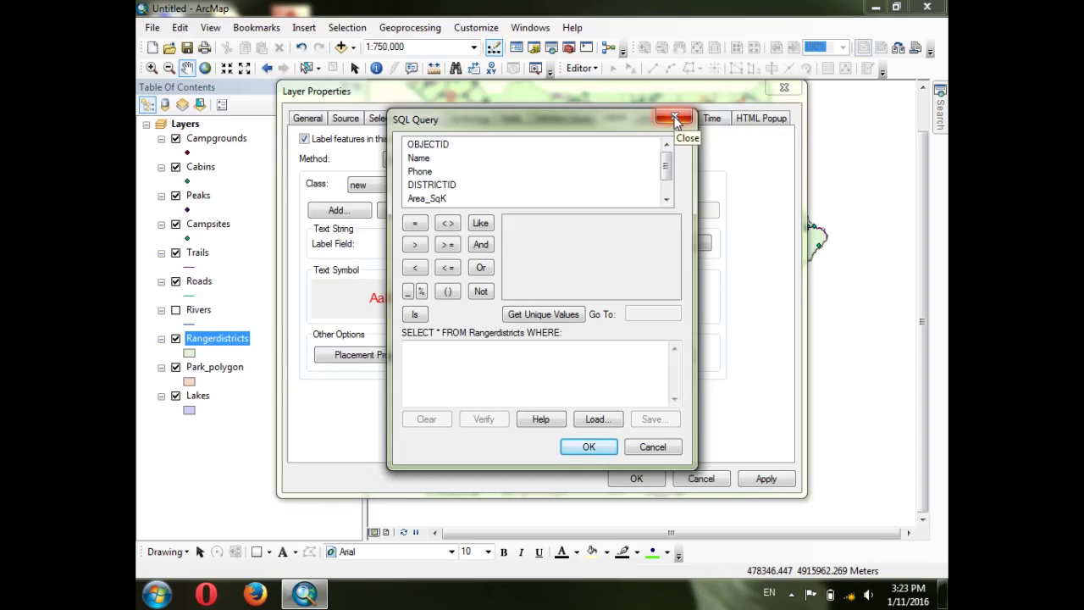
{"action": "left_click", "coordinate": [675, 119]}
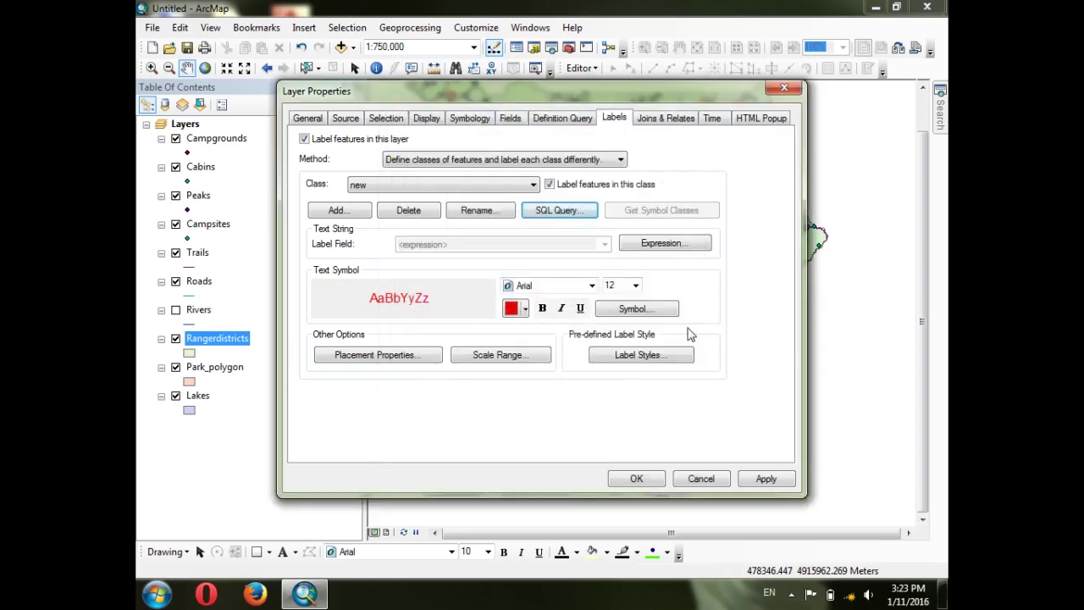
{"action": "left_click", "coordinate": [484, 212]}
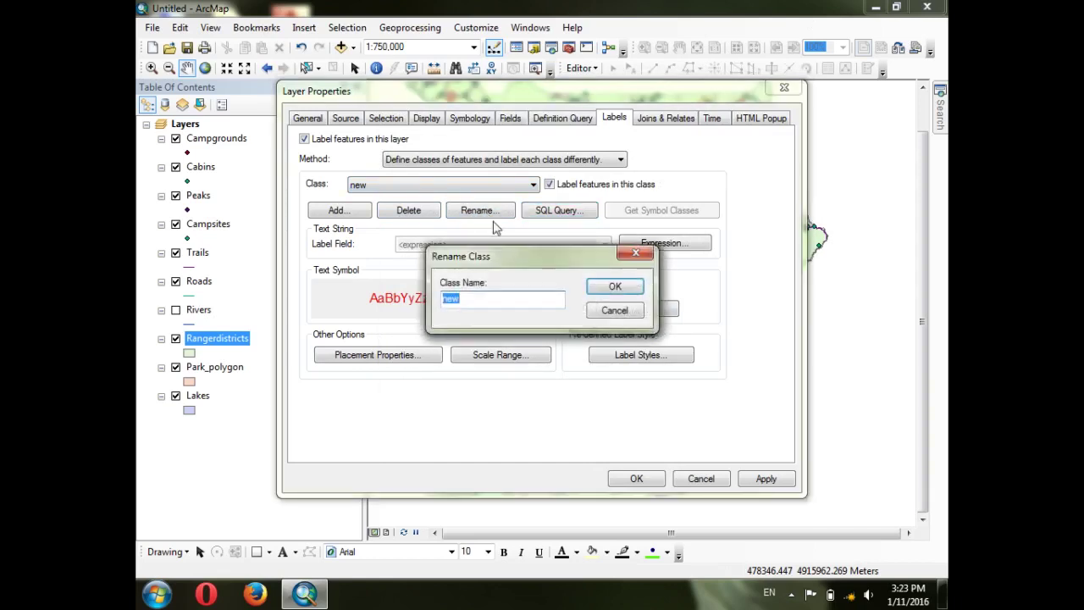
{"action": "left_click", "coordinate": [635, 253]}
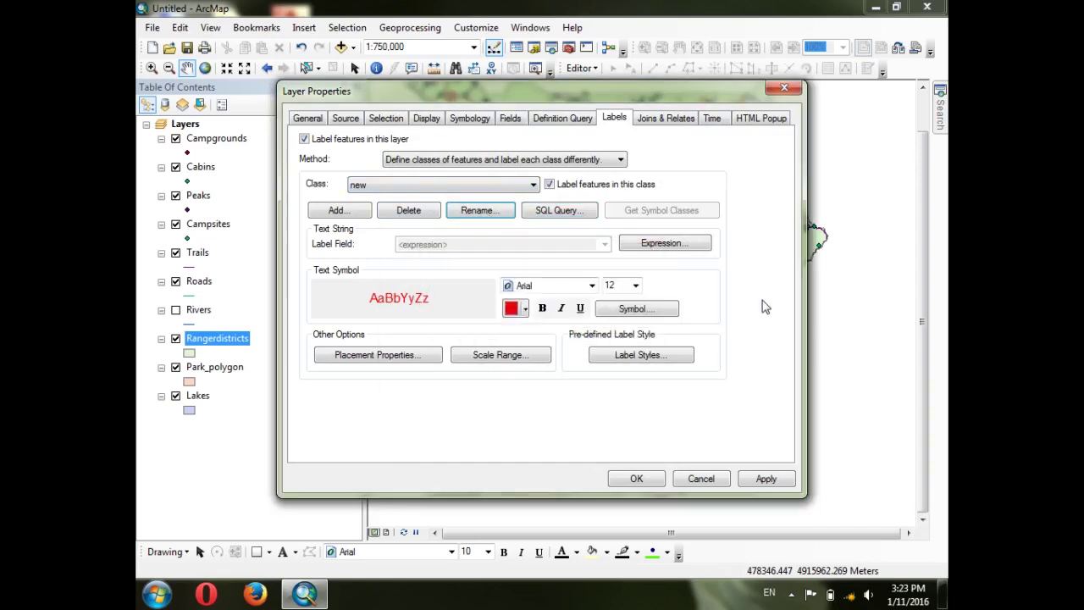
Style the new class's label text green, bold, italic and underlined at size 18, and apply the settings to the map
{"action": "left_click", "coordinate": [511, 309]}
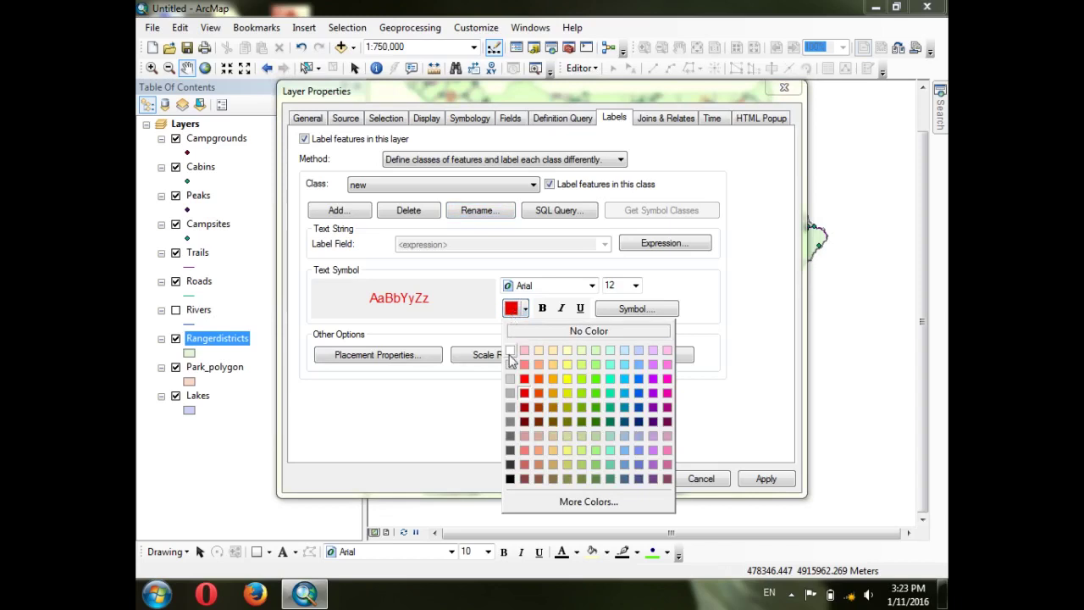
{"action": "left_click", "coordinate": [607, 394]}
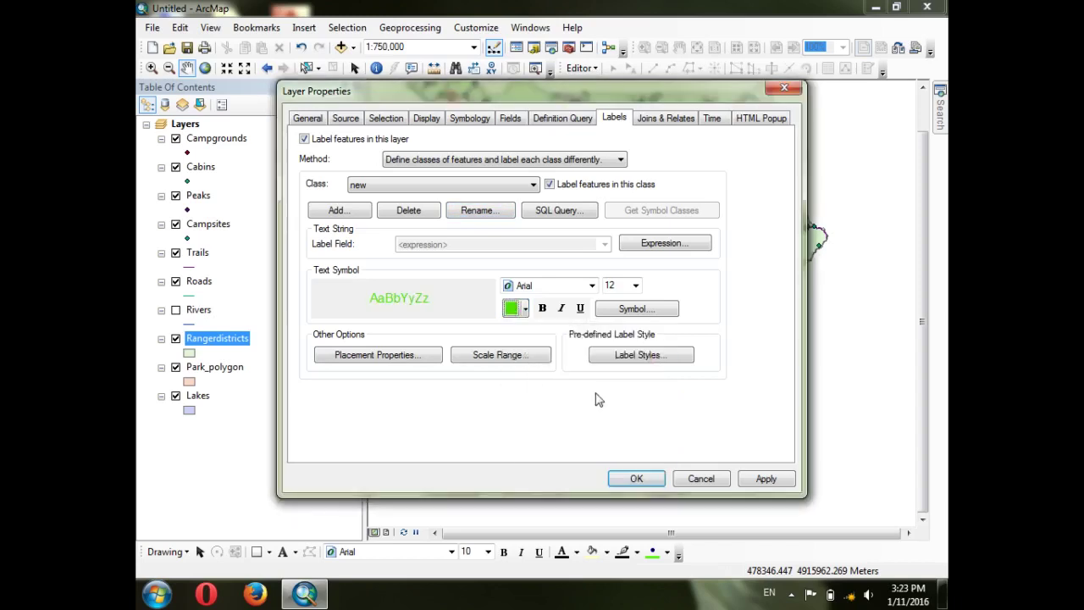
{"action": "left_click", "coordinate": [542, 308]}
{"action": "left_click", "coordinate": [561, 308]}
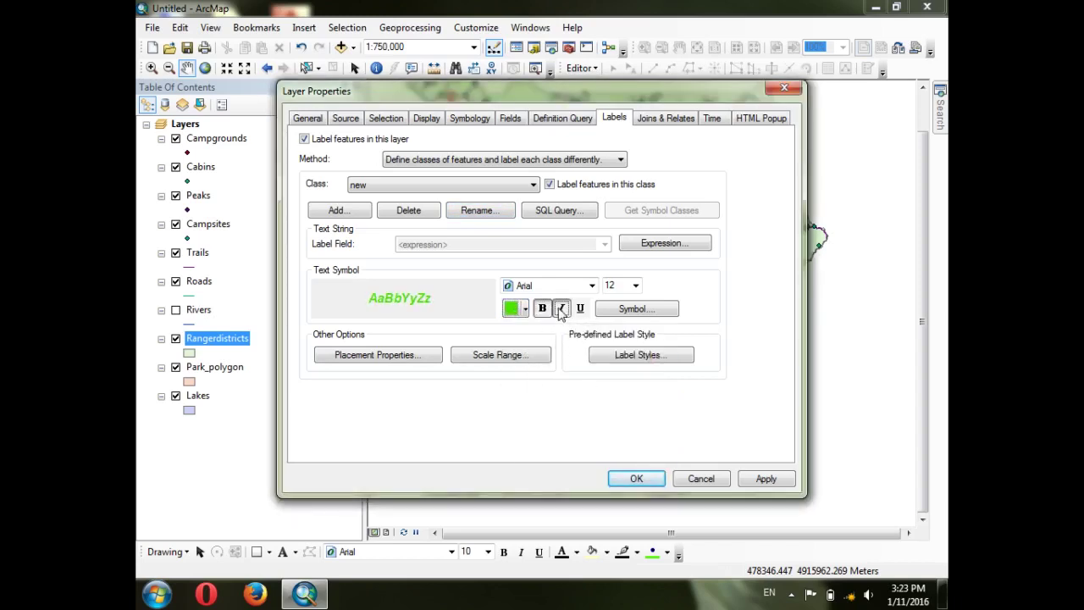
{"action": "left_click", "coordinate": [580, 308]}
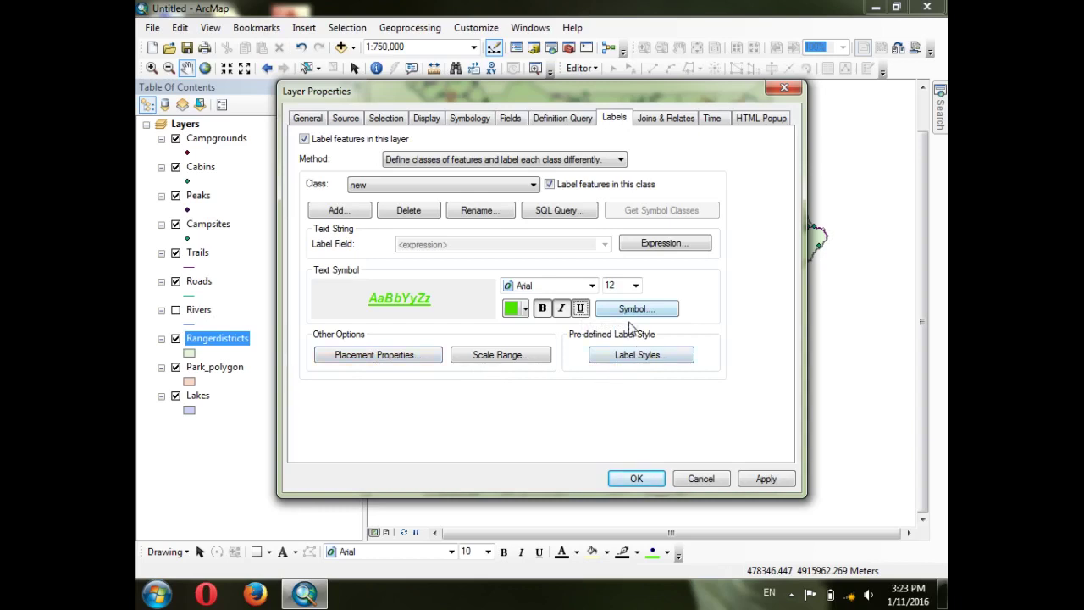
{"action": "left_click", "coordinate": [635, 286]}
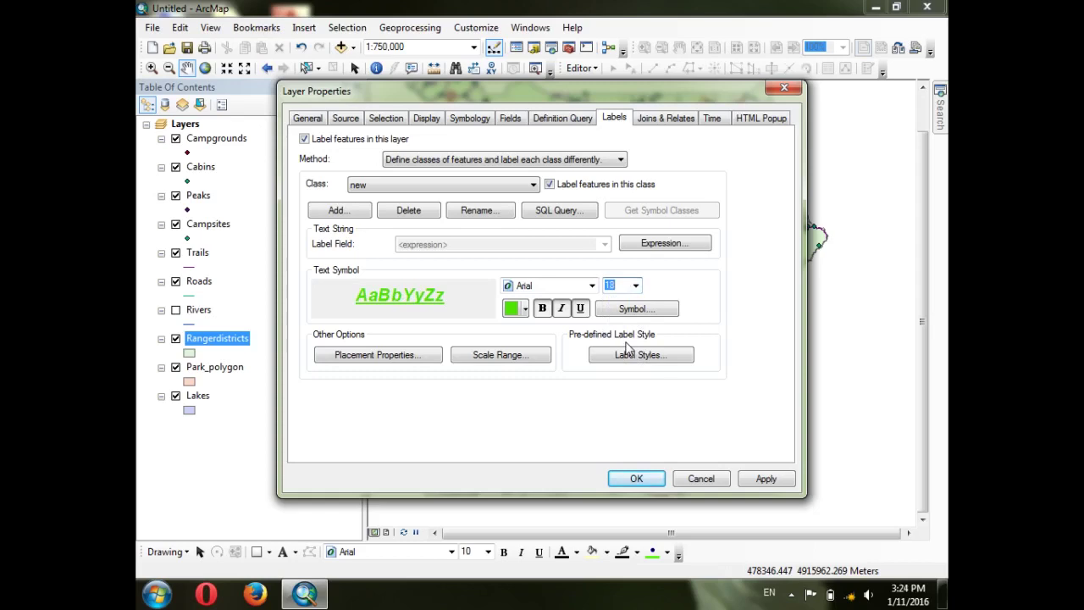
{"action": "left_click", "coordinate": [350, 188]}
{"action": "left_click", "coordinate": [765, 479]}
{"action": "left_click", "coordinate": [636, 478]}
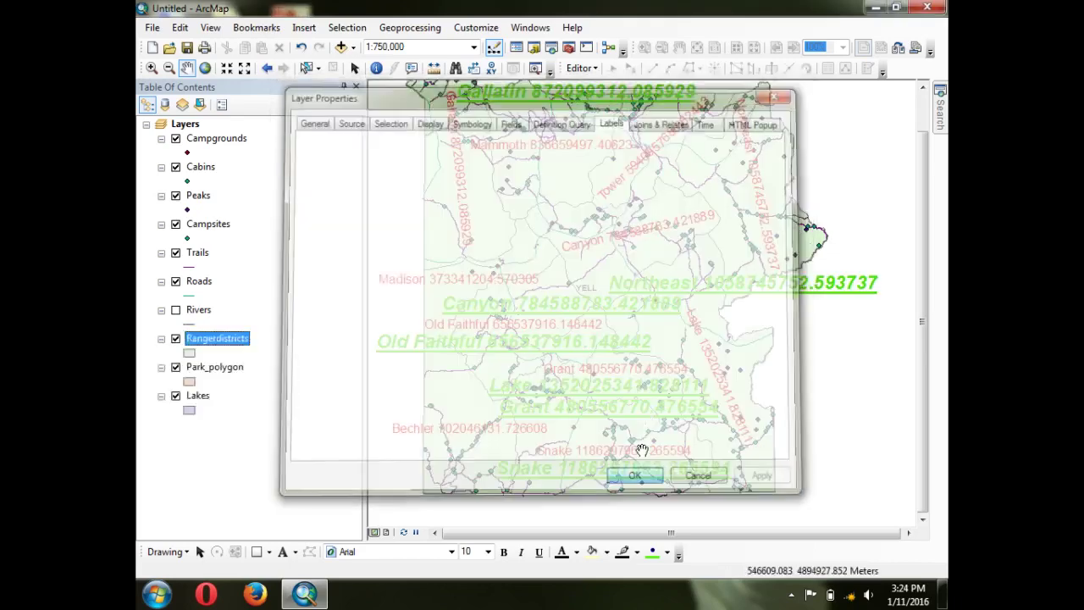
Reopen the Rangerdistricts label properties and set the method to label all the features the same way
{"action": "scroll", "coordinate": [599, 386], "scroll_direction": "up", "scroll_amount": 1}
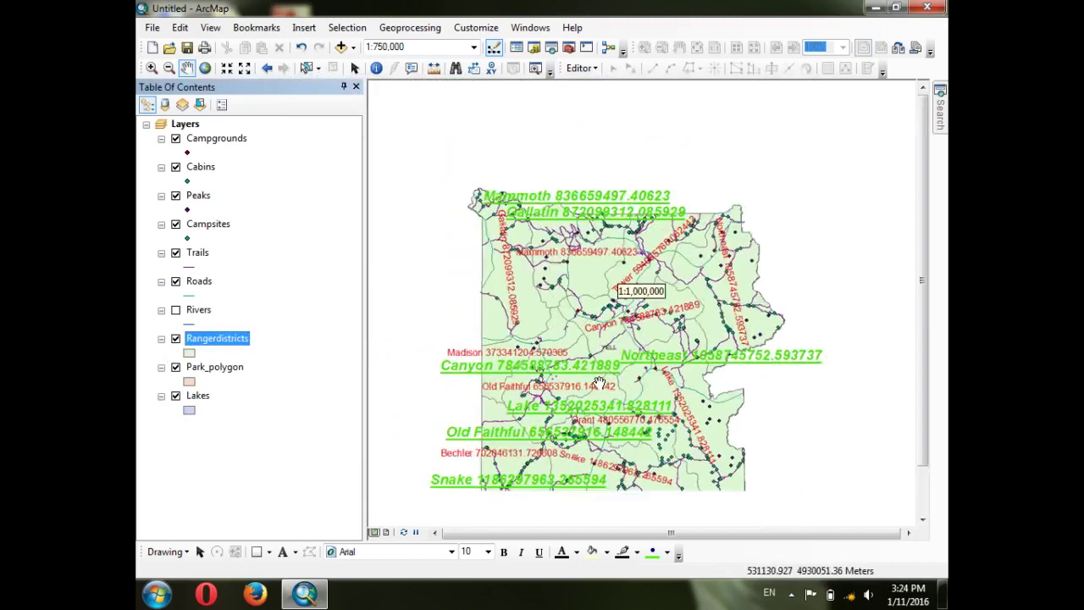
{"action": "left_click_drag", "start_coordinate": [590, 386], "coordinate": [587, 330]}
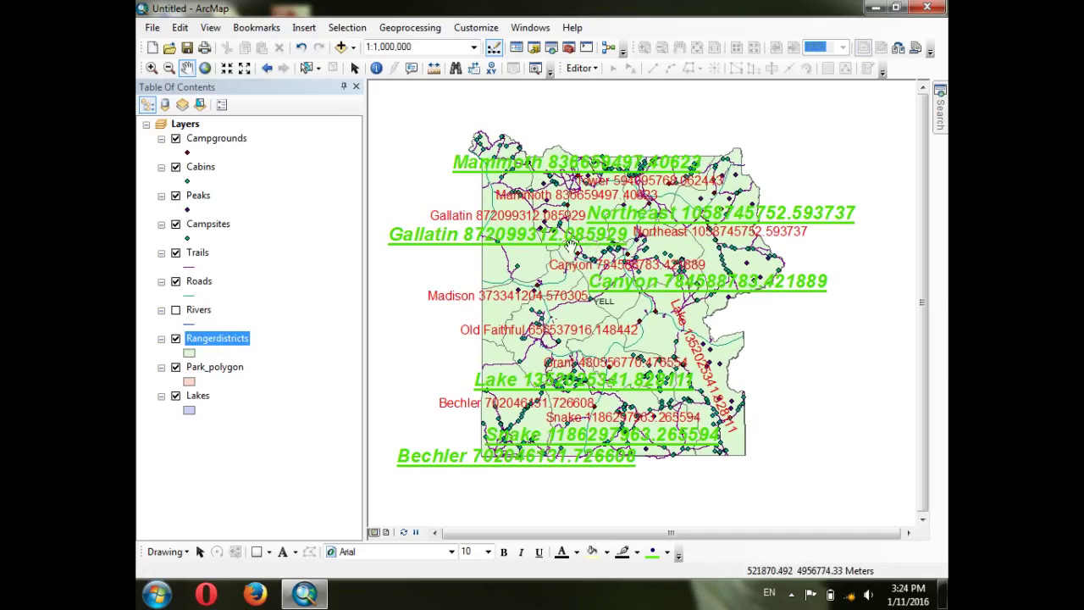
{"action": "right_click", "coordinate": [227, 343]}
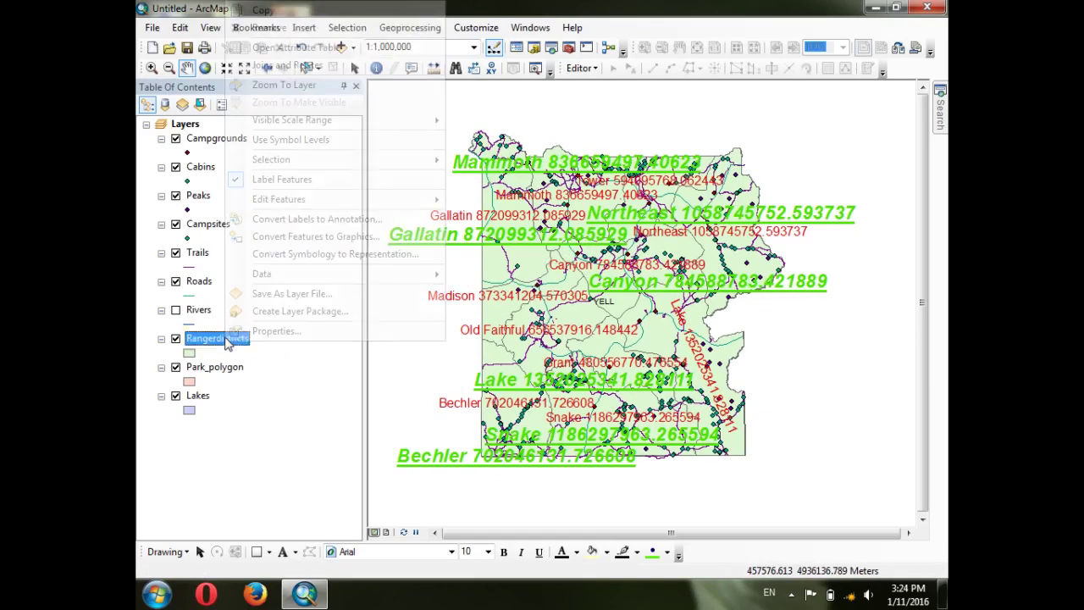
{"action": "left_click", "coordinate": [252, 331]}
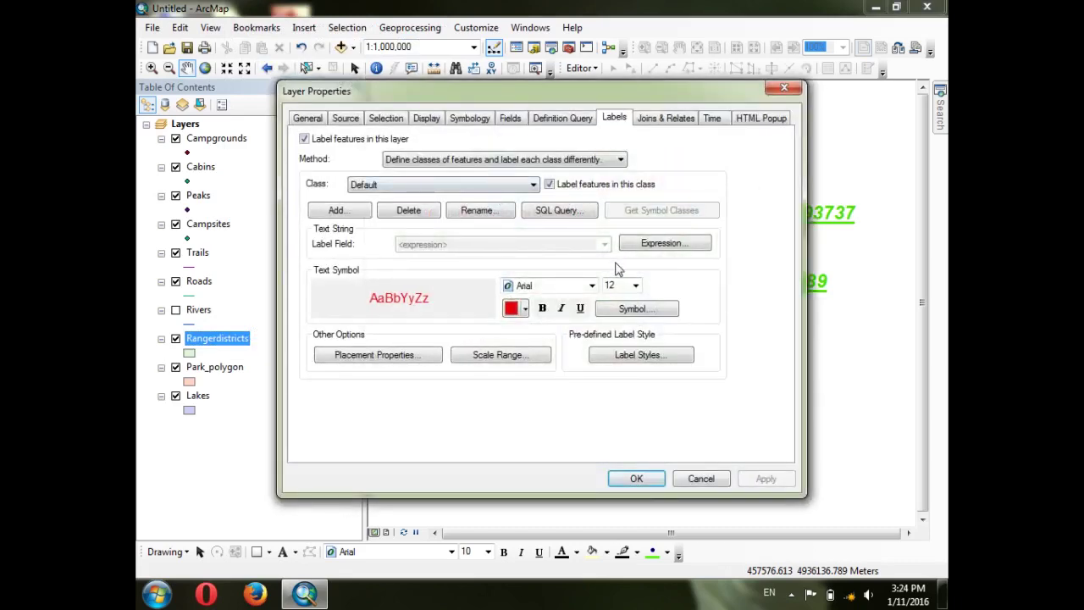
{"action": "left_click", "coordinate": [427, 160]}
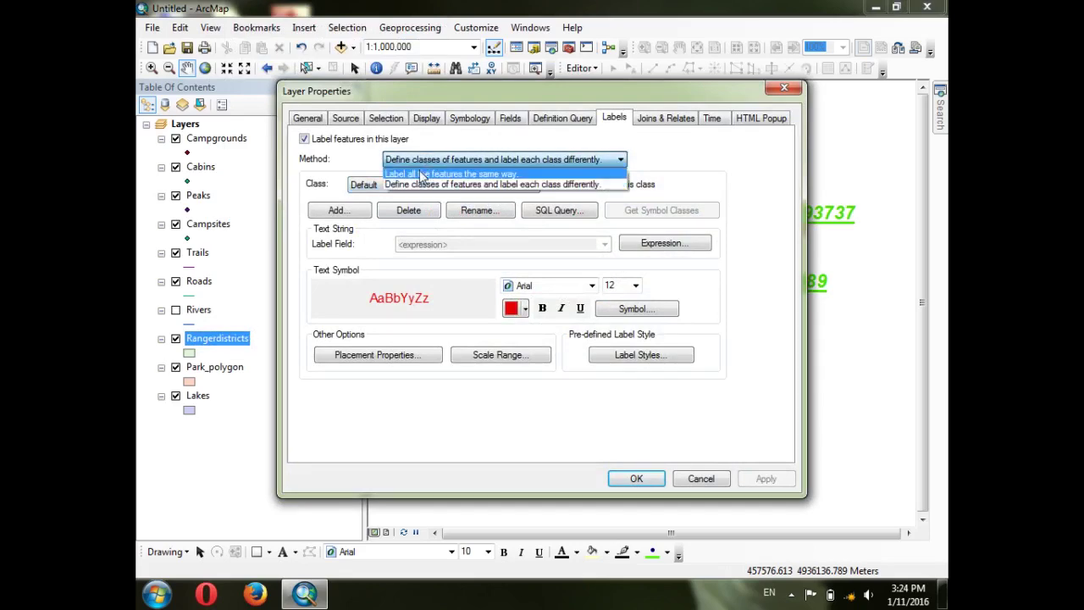
{"action": "left_click", "coordinate": [440, 170]}
Reduce the Rangerdistricts label expression to only [Name] and apply it to the map labels
{"action": "left_click", "coordinate": [665, 243]}
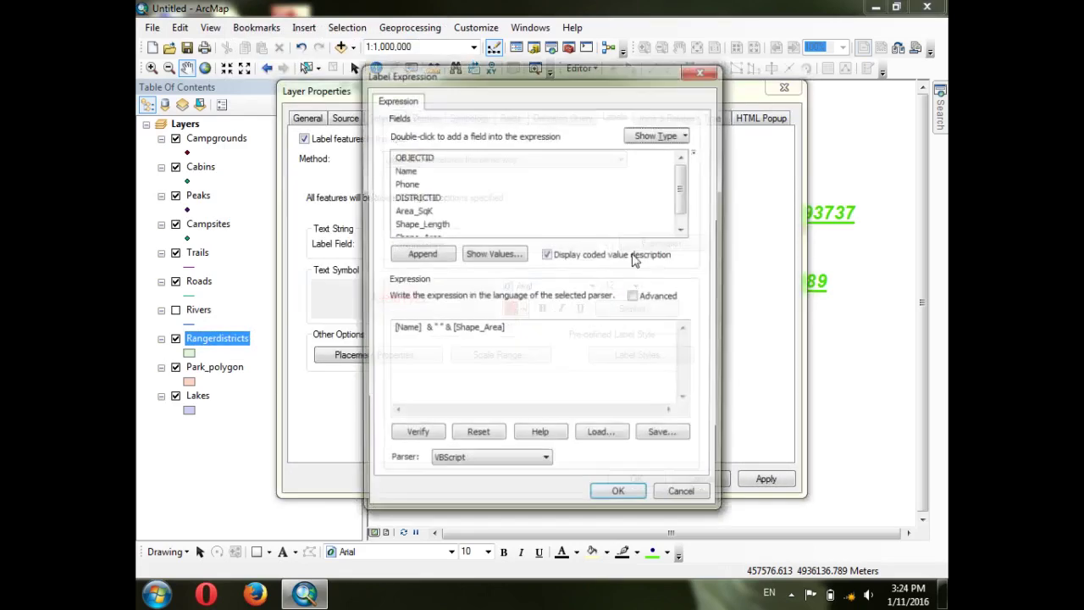
{"action": "left_click_drag", "start_coordinate": [508, 328], "coordinate": [440, 327]}
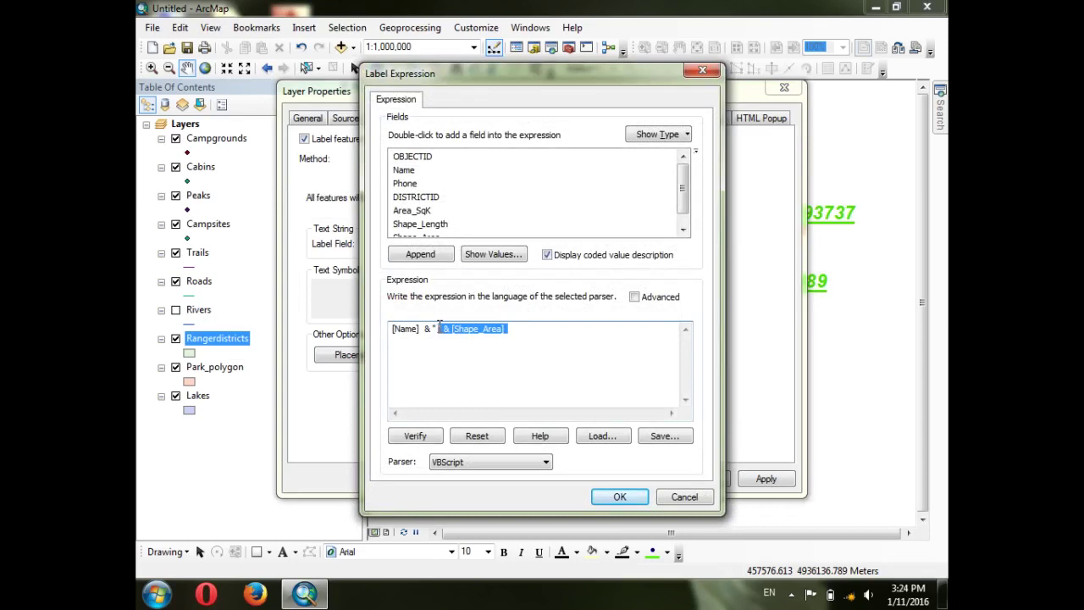
{"action": "key", "text": "Delete"}
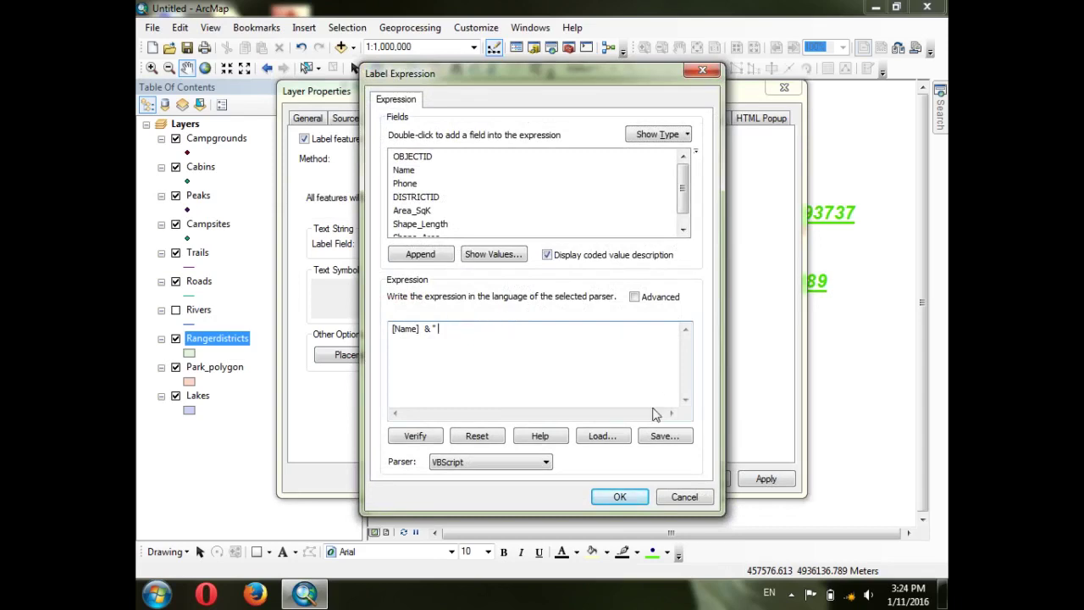
{"action": "left_click", "coordinate": [617, 495]}
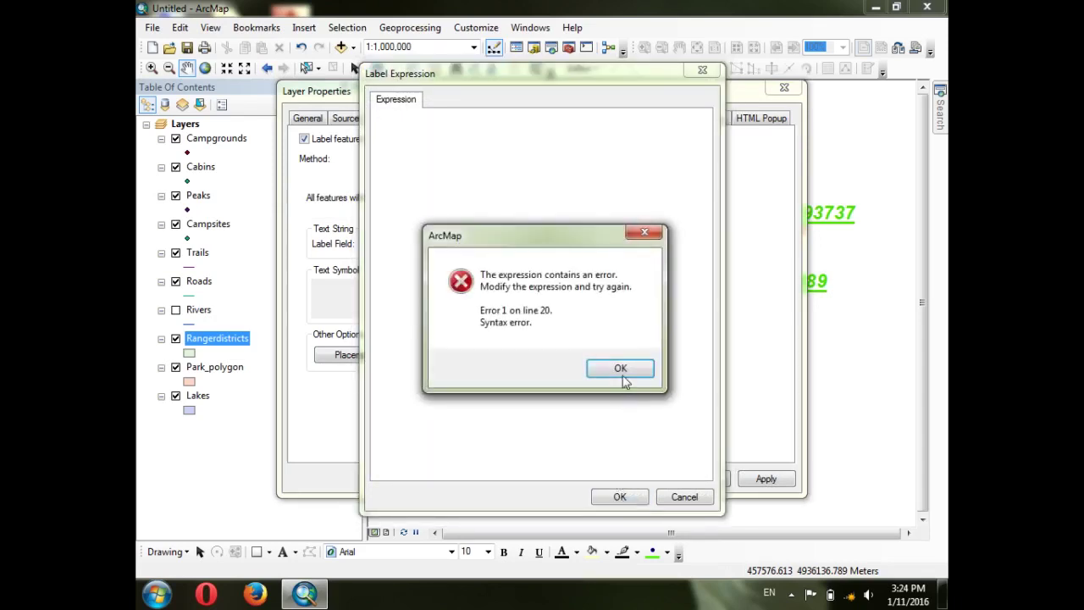
{"action": "left_click", "coordinate": [619, 369]}
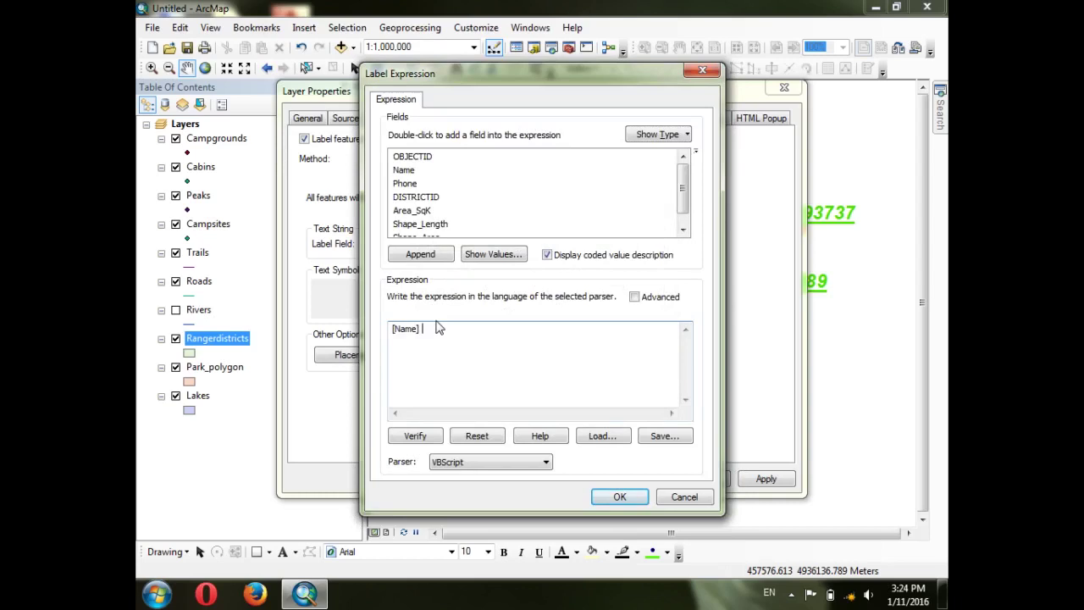
{"action": "left_click", "coordinate": [621, 498]}
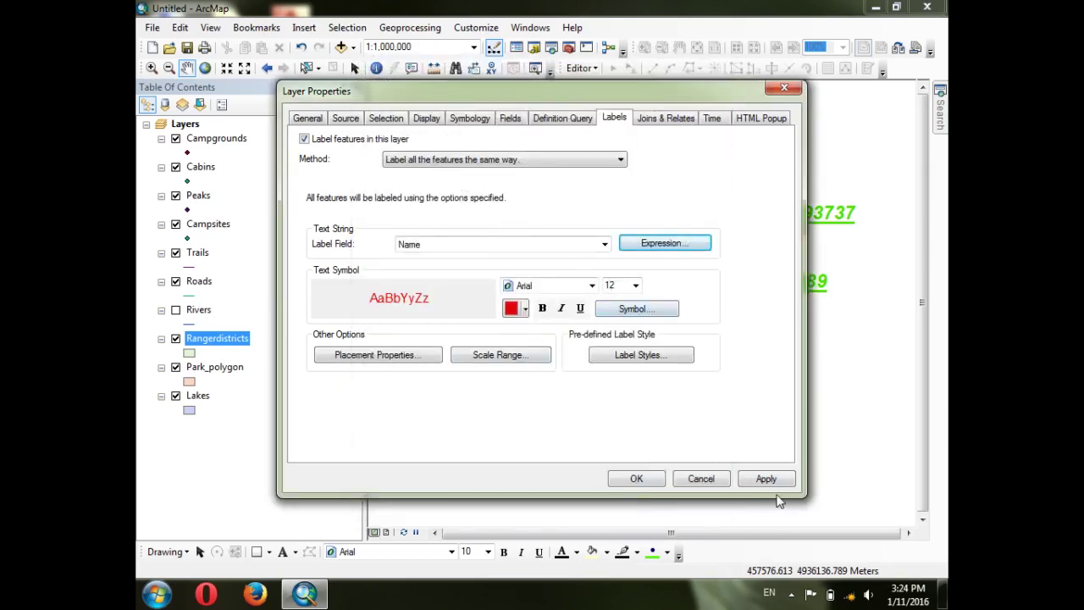
{"action": "left_click", "coordinate": [766, 478]}
{"action": "left_click", "coordinate": [636, 478]}
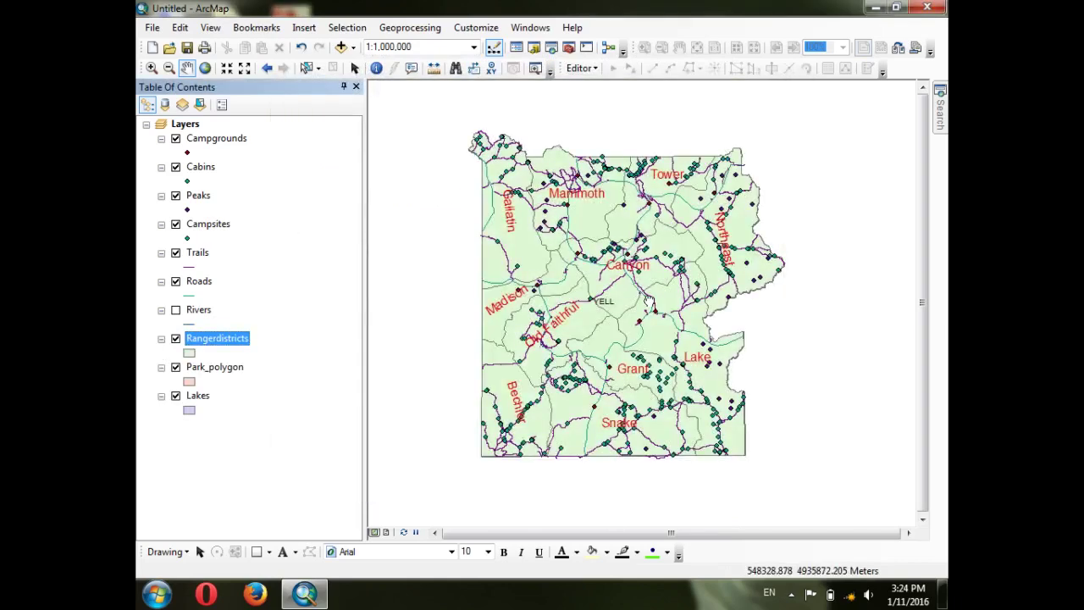
{"action": "left_click_drag", "start_coordinate": [647, 302], "coordinate": [630, 263]}
{"action": "scroll", "coordinate": [564, 245], "scroll_direction": "down", "scroll_amount": 2}
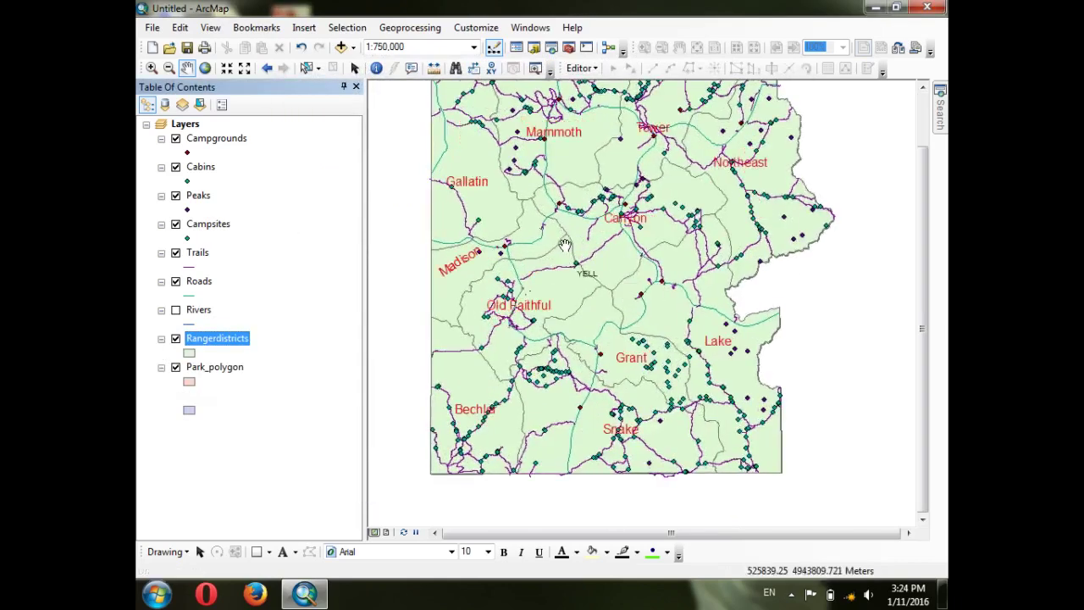
Set the Rangerdistricts labeling method to define classes of features and label each class differently
{"action": "right_click", "coordinate": [214, 340]}
{"action": "left_click", "coordinate": [258, 332]}
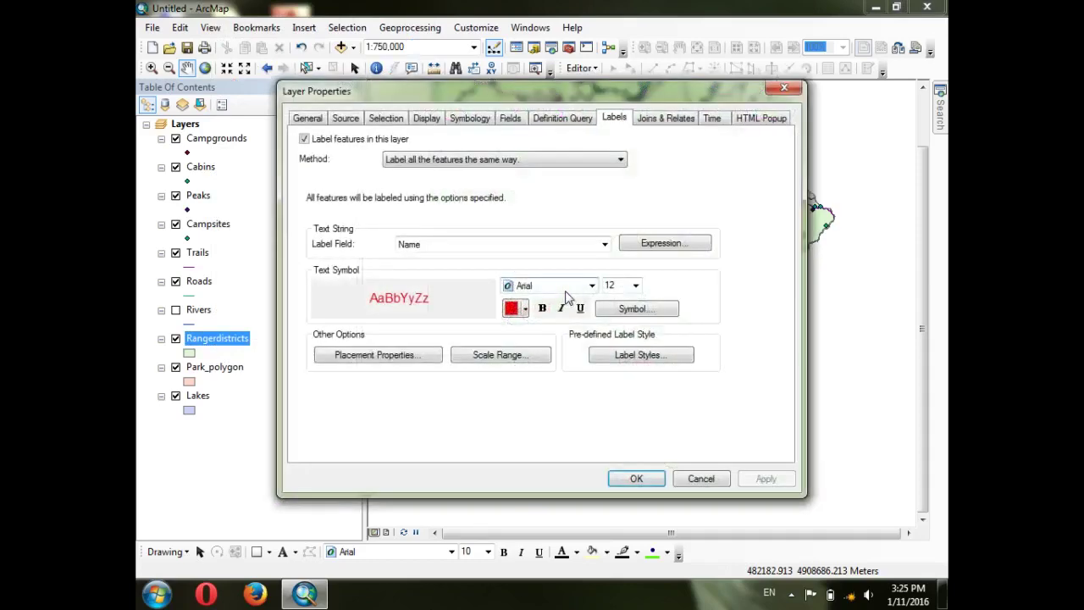
{"action": "left_click", "coordinate": [443, 160]}
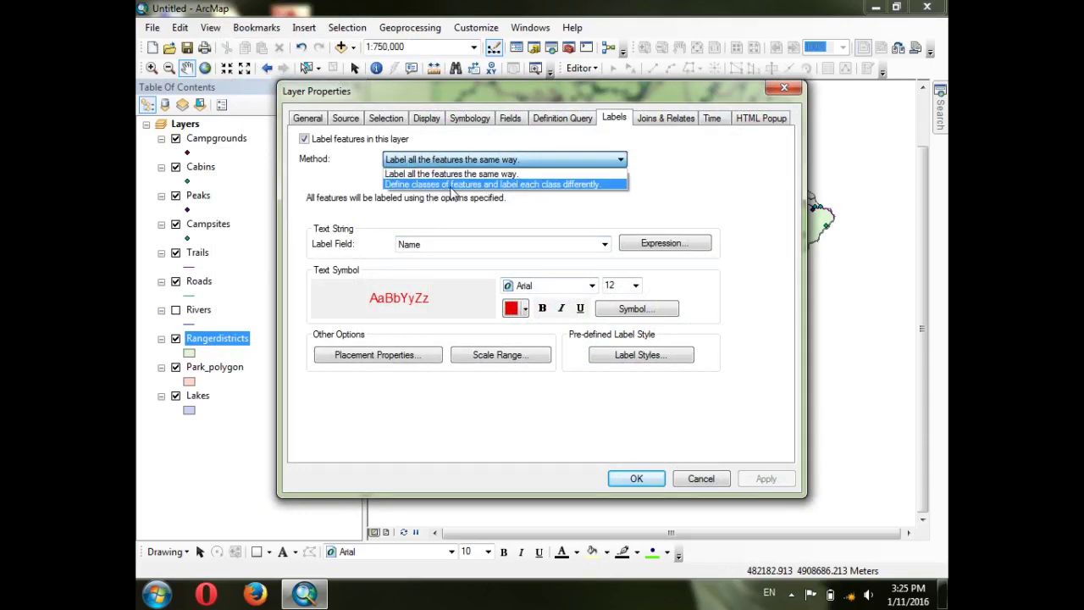
{"action": "left_click", "coordinate": [453, 184]}
Add a new Rangerdistricts label class named aa and keep it as the current class
{"action": "left_click", "coordinate": [392, 185]}
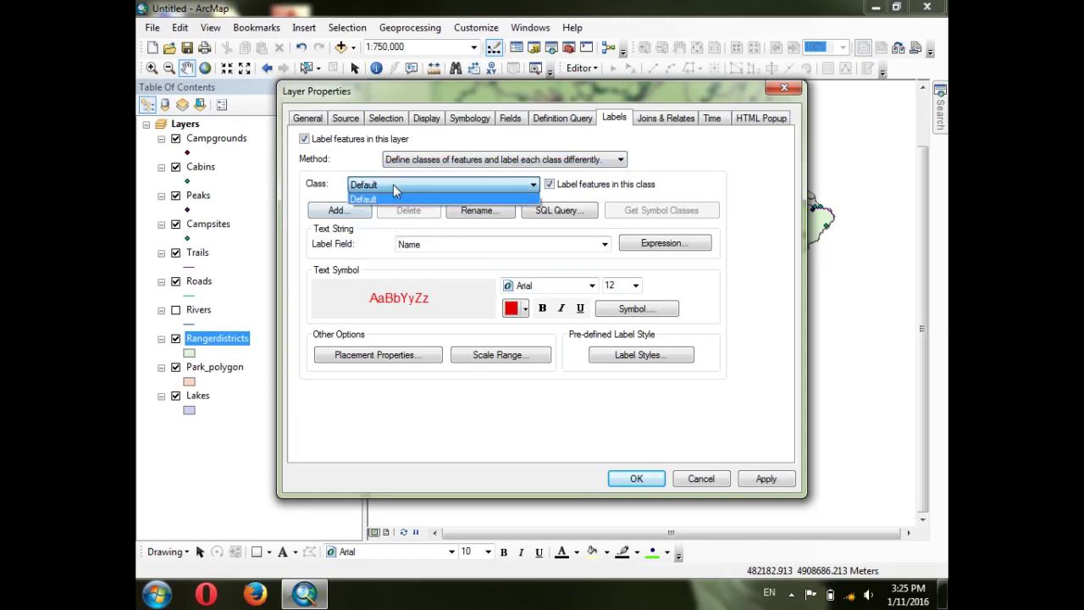
{"action": "left_click", "coordinate": [333, 216]}
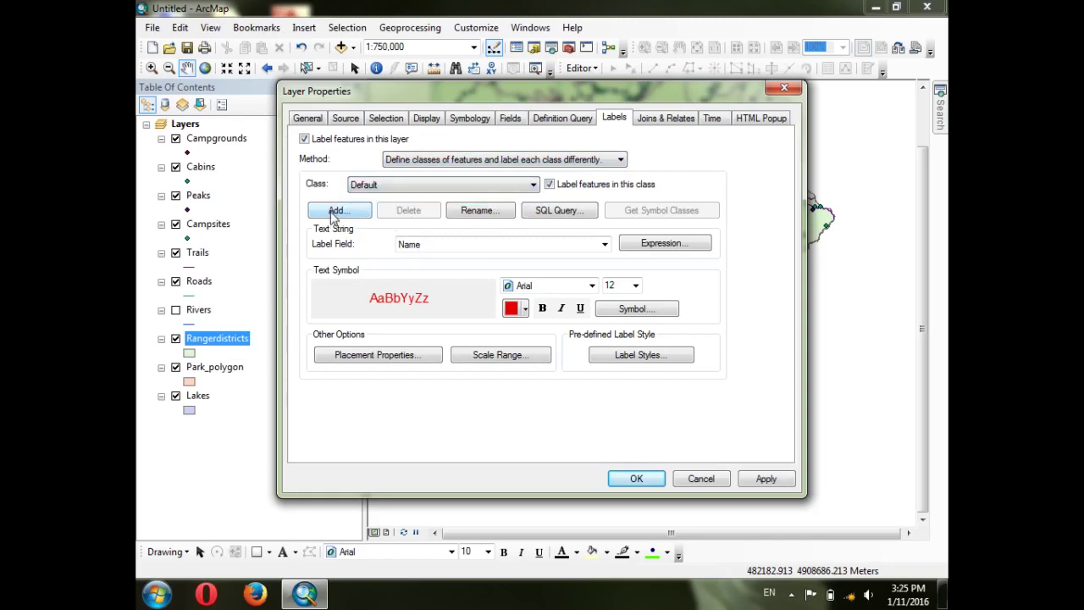
{"action": "left_click", "coordinate": [359, 215]}
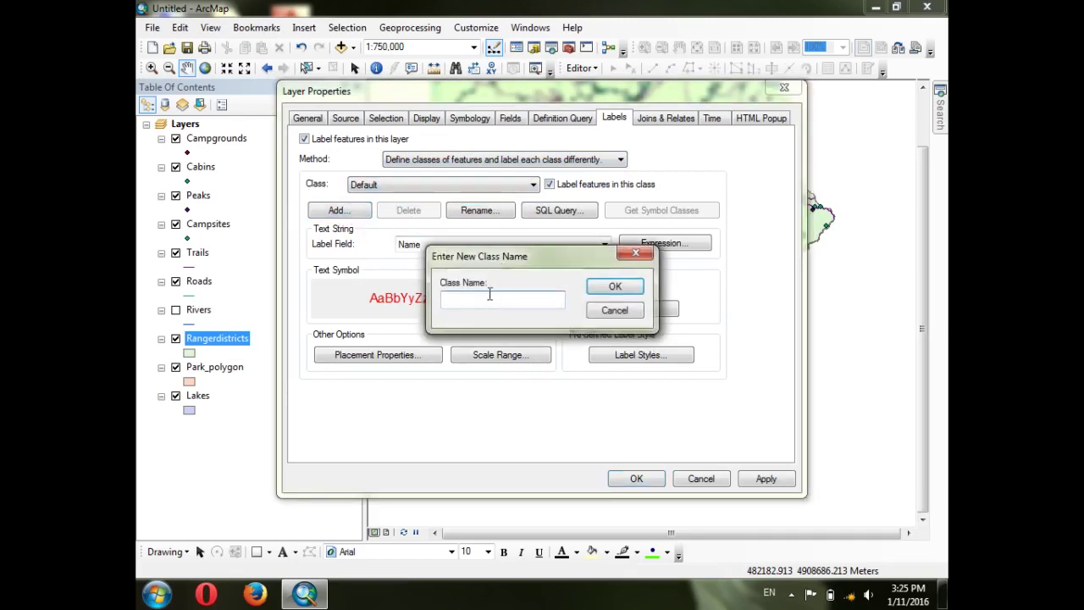
{"action": "type", "text": "aa"}
{"action": "left_click", "coordinate": [597, 288]}
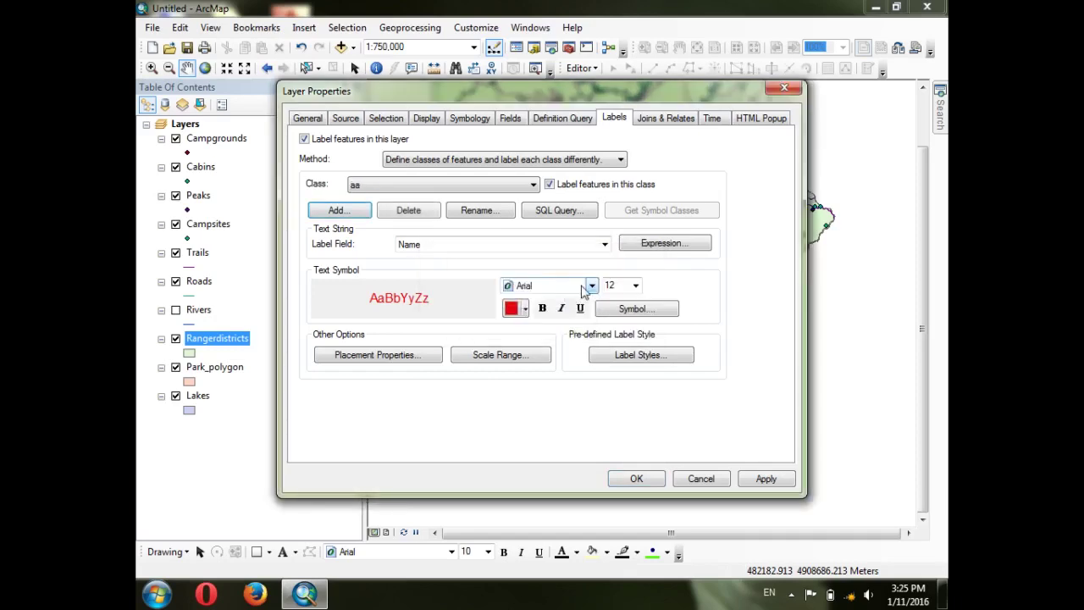
{"action": "left_click", "coordinate": [368, 185]}
{"action": "left_click", "coordinate": [368, 192]}
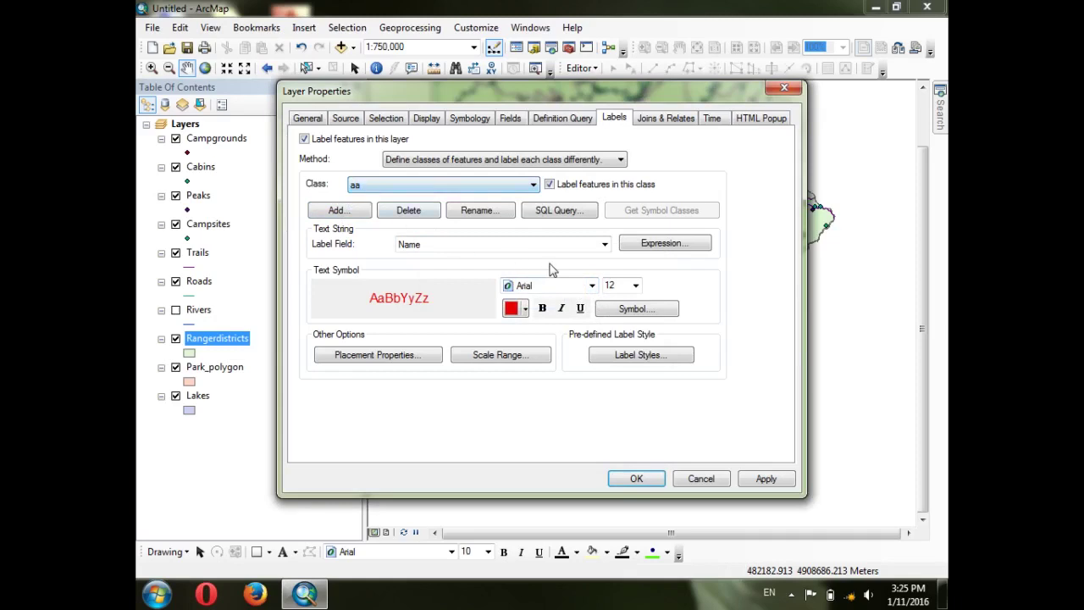
Label the aa class by Shape_Length in red, bold, italic text and apply the settings to the map
{"action": "left_click", "coordinate": [603, 244]}
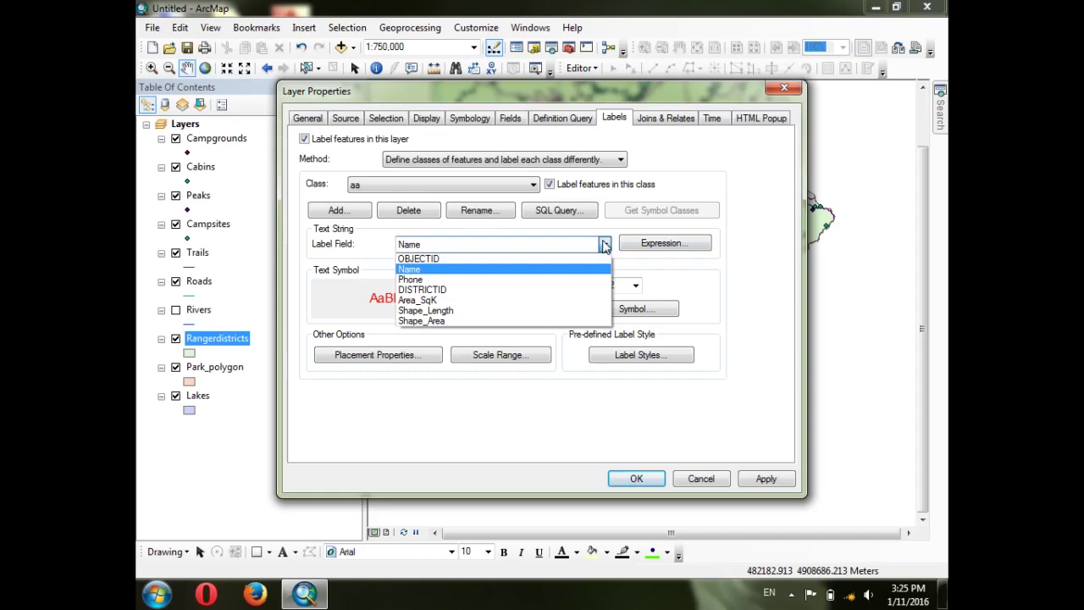
{"action": "left_click", "coordinate": [425, 310]}
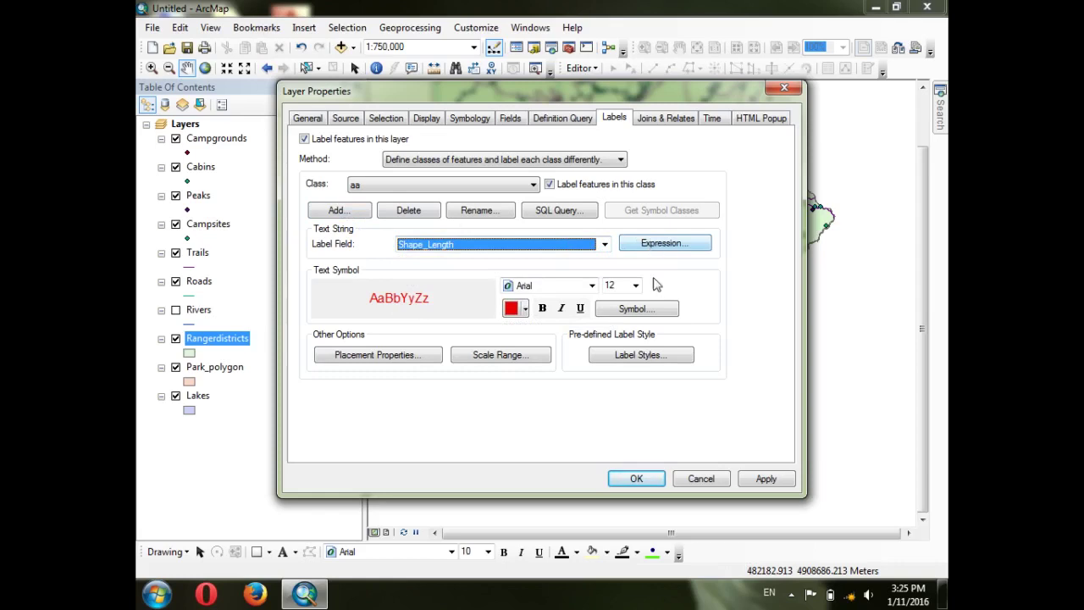
{"action": "left_click", "coordinate": [511, 310]}
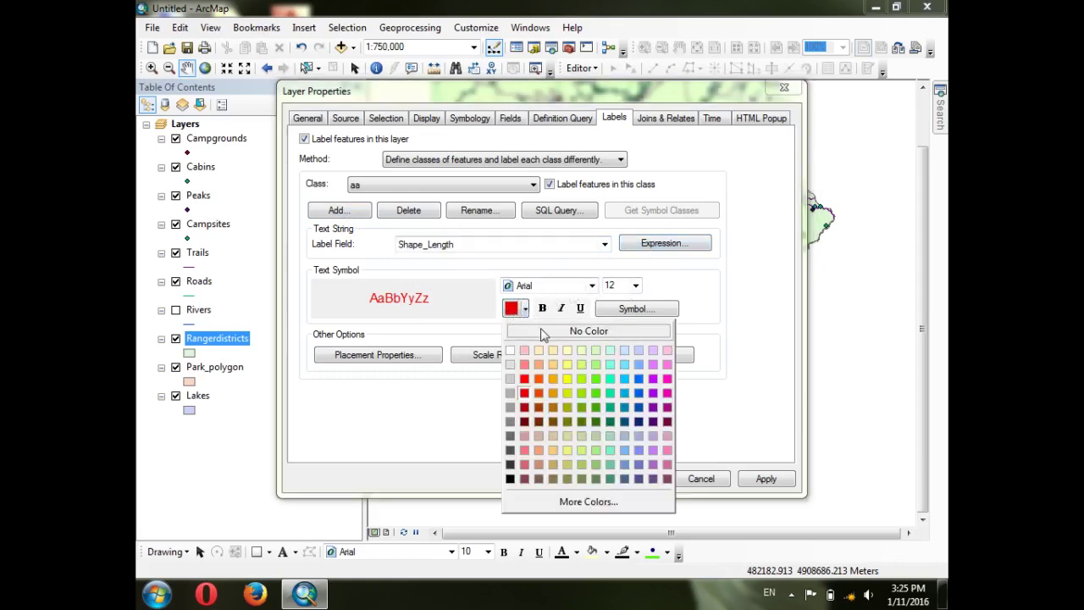
{"action": "left_click", "coordinate": [525, 399]}
{"action": "left_click", "coordinate": [542, 308]}
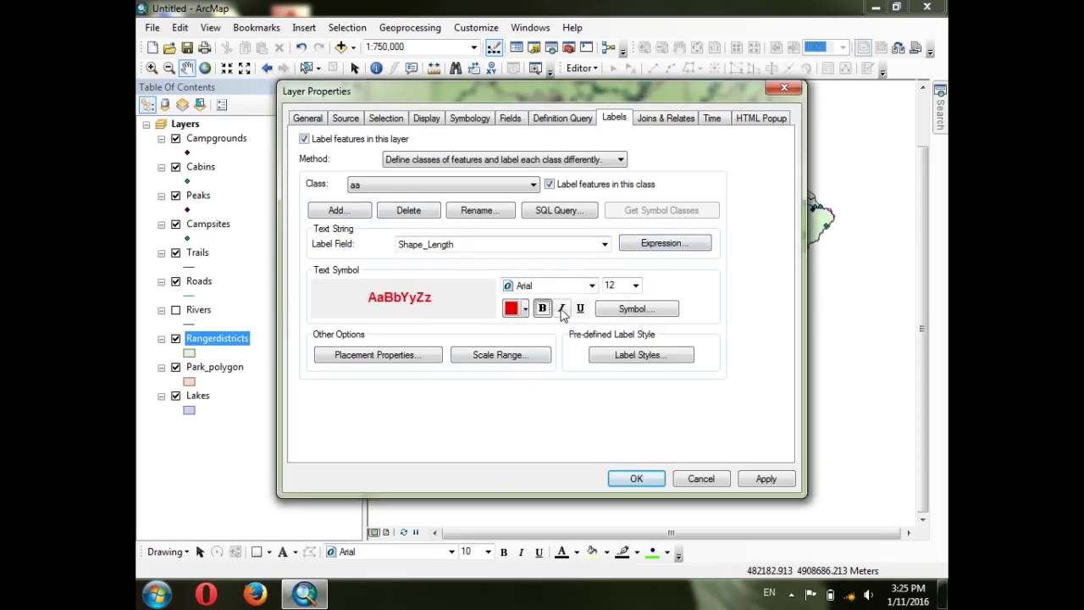
{"action": "left_click", "coordinate": [561, 308]}
{"action": "left_click", "coordinate": [766, 479]}
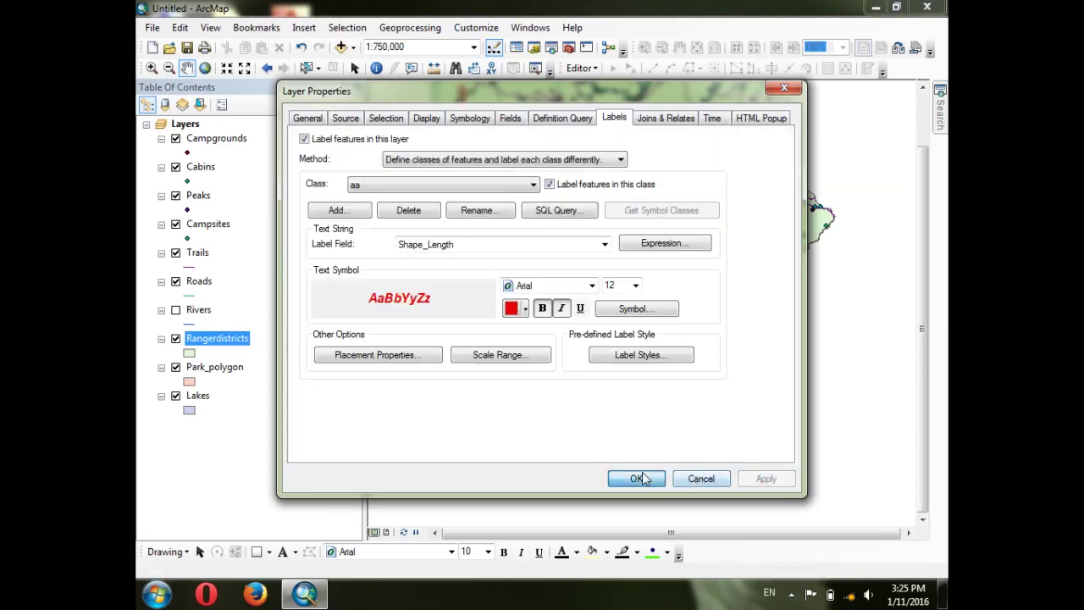
{"action": "left_click", "coordinate": [633, 479]}
Examine the labels of both Rangerdistricts classes on the map, and view the layer's label properties without changing them
{"action": "scroll", "coordinate": [644, 318], "scroll_direction": "up", "scroll_amount": 1}
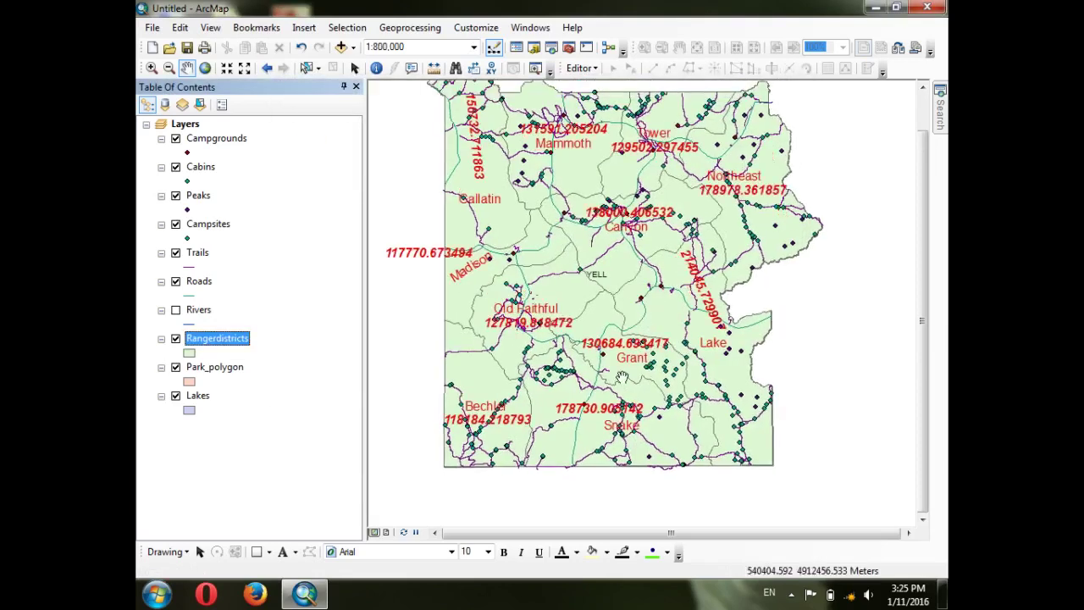
{"action": "left_click_drag", "start_coordinate": [624, 295], "coordinate": [613, 345]}
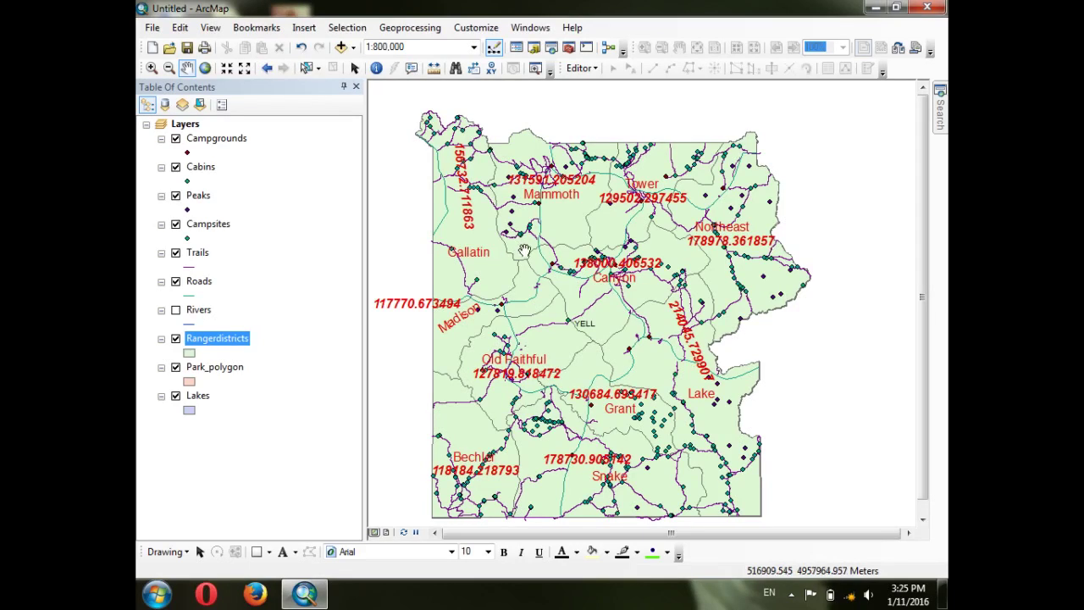
{"action": "left_click_drag", "start_coordinate": [527, 247], "coordinate": [513, 174]}
{"action": "left_click_drag", "start_coordinate": [506, 237], "coordinate": [505, 269]}
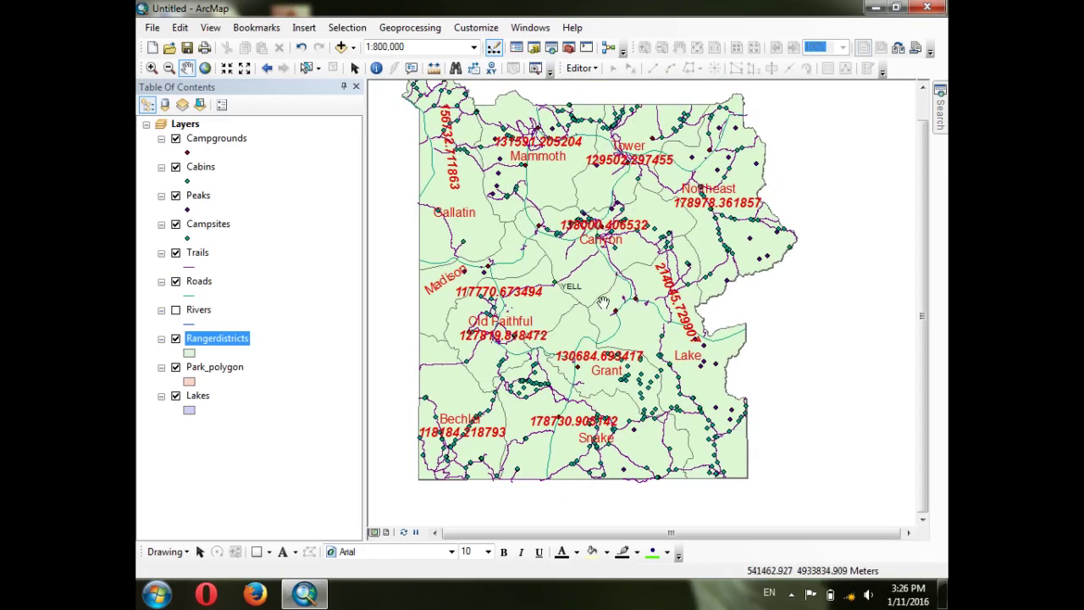
{"action": "left_click_drag", "start_coordinate": [644, 245], "coordinate": [626, 296]}
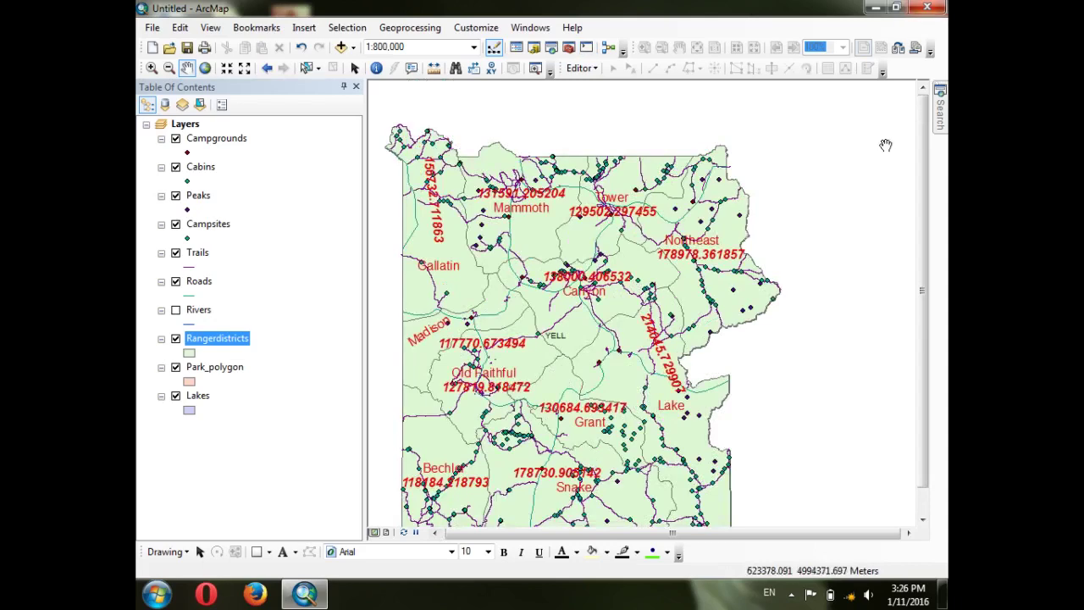
{"action": "left_click_drag", "start_coordinate": [644, 254], "coordinate": [642, 235]}
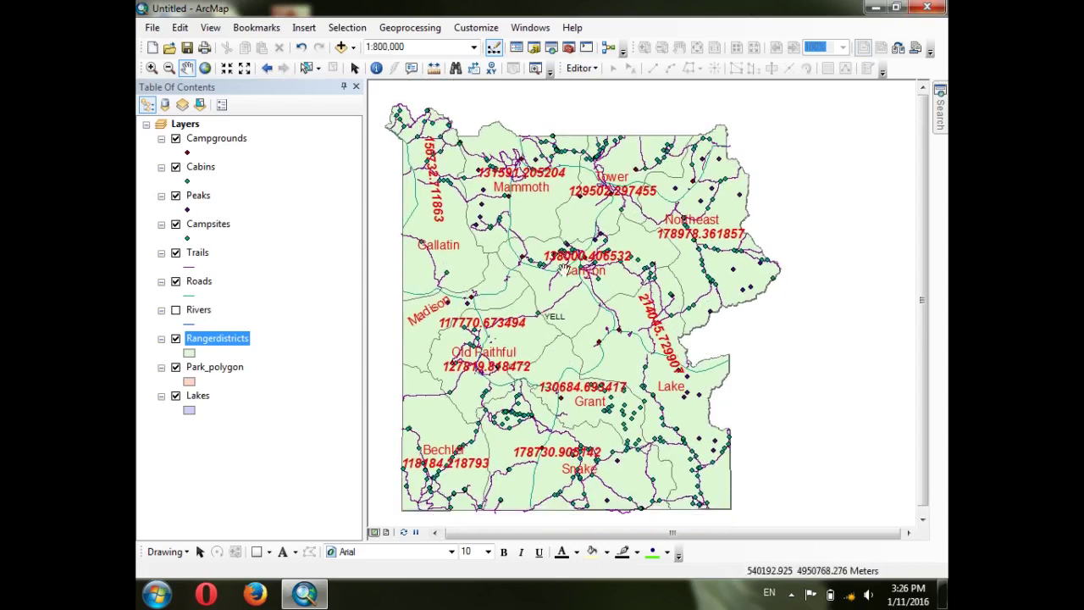
{"action": "right_click", "coordinate": [230, 343]}
{"action": "left_click", "coordinate": [266, 328]}
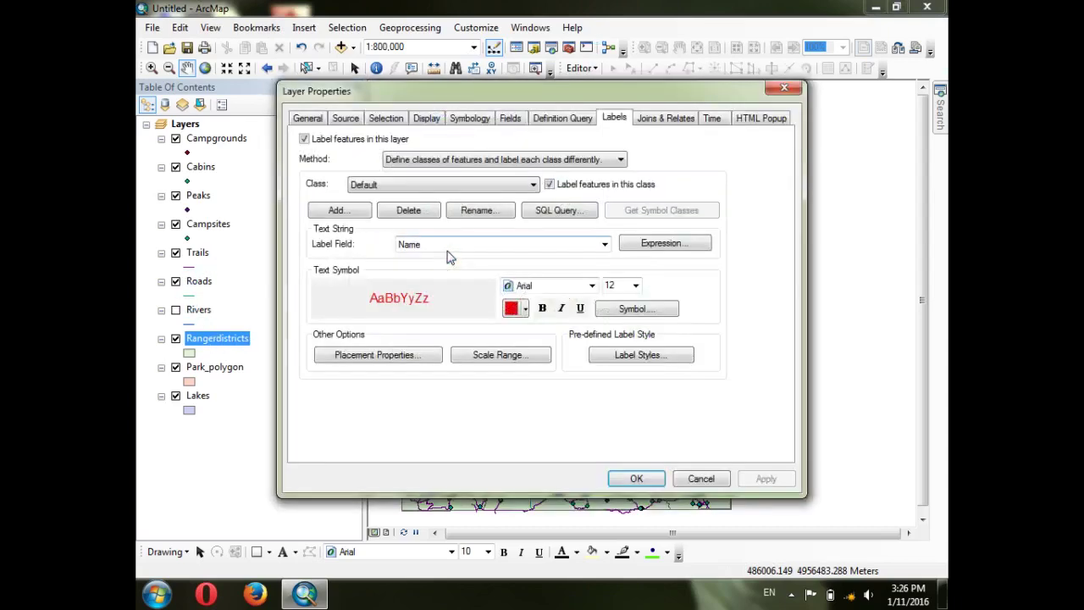
{"action": "left_click", "coordinate": [784, 90]}
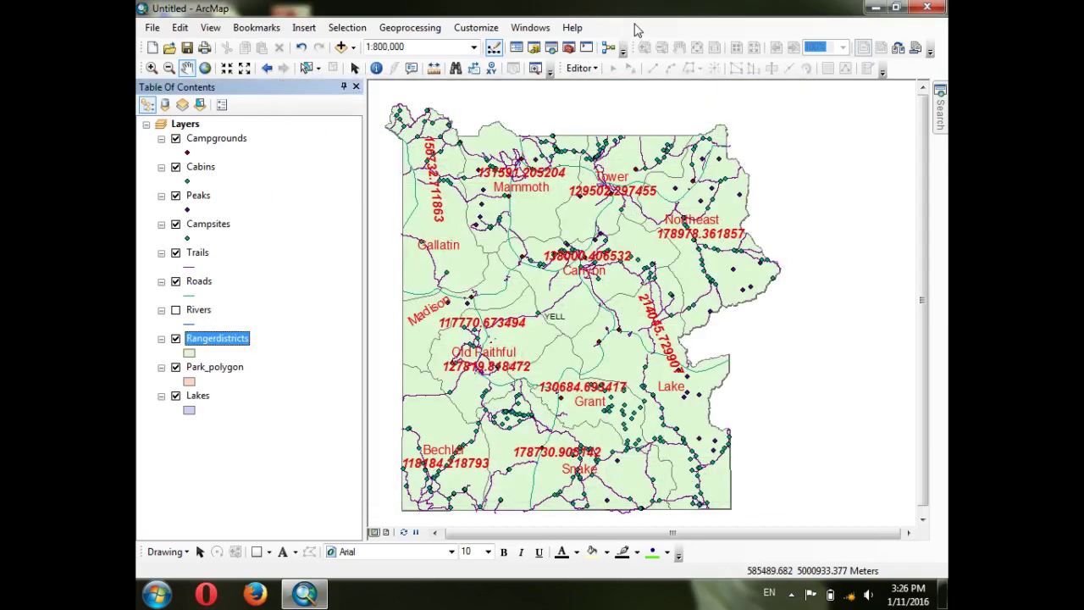
Display the Labeling toolbar and place it over the upper edge of the map
{"action": "right_click", "coordinate": [659, 27]}
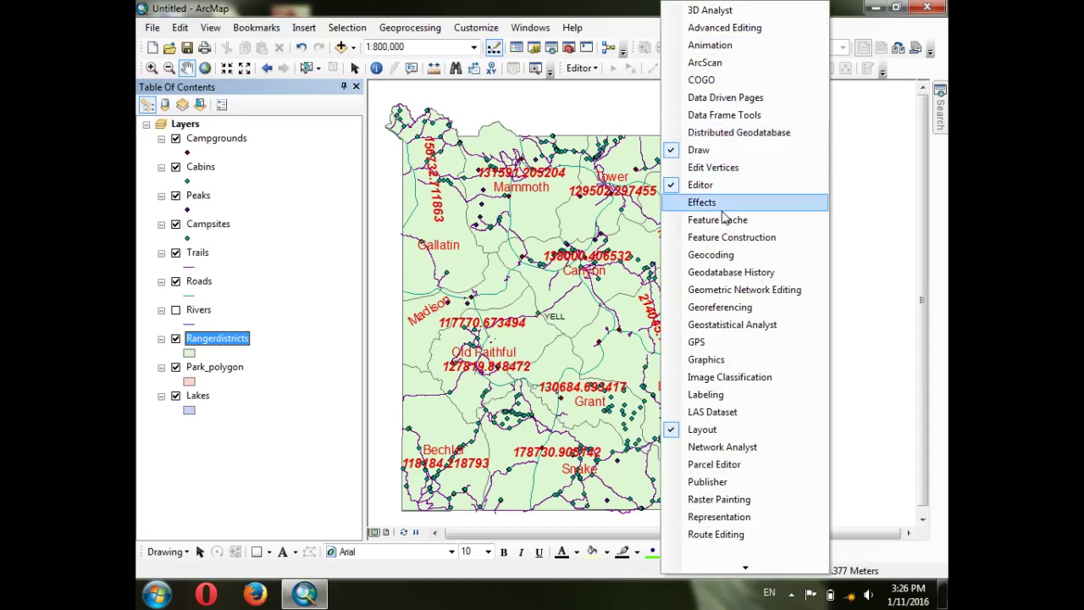
{"action": "left_click", "coordinate": [629, 32]}
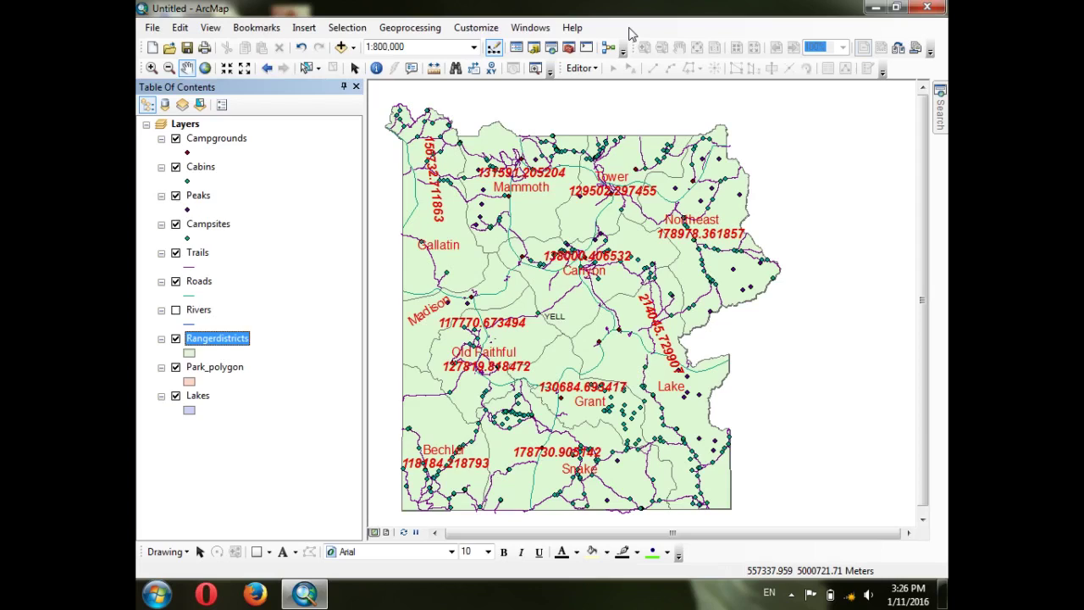
{"action": "right_click", "coordinate": [629, 32]}
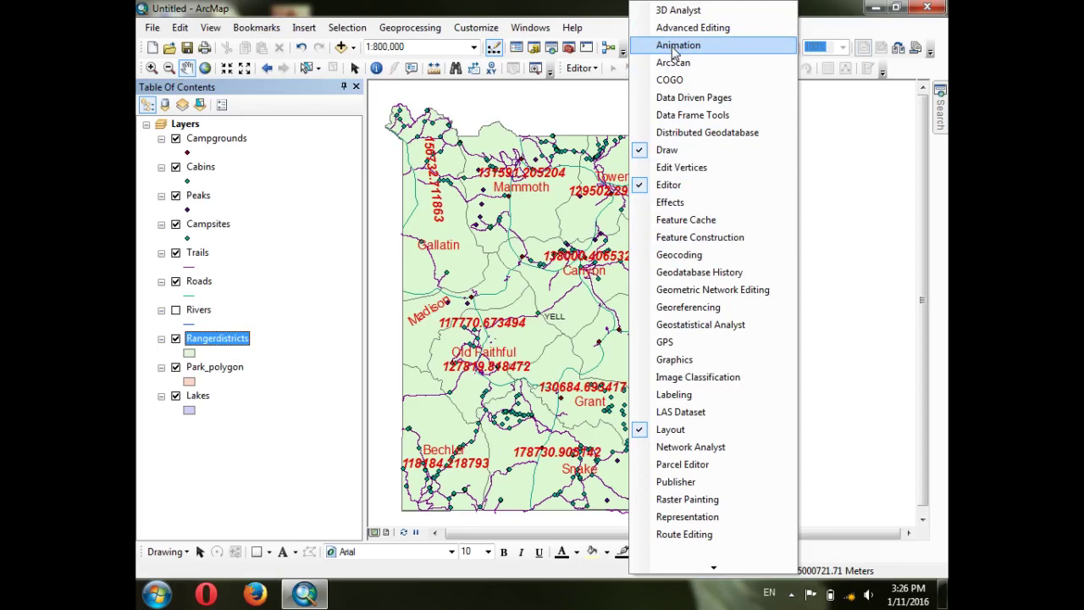
{"action": "left_click", "coordinate": [676, 394]}
{"action": "left_click_drag", "start_coordinate": [442, 108], "coordinate": [527, 145]}
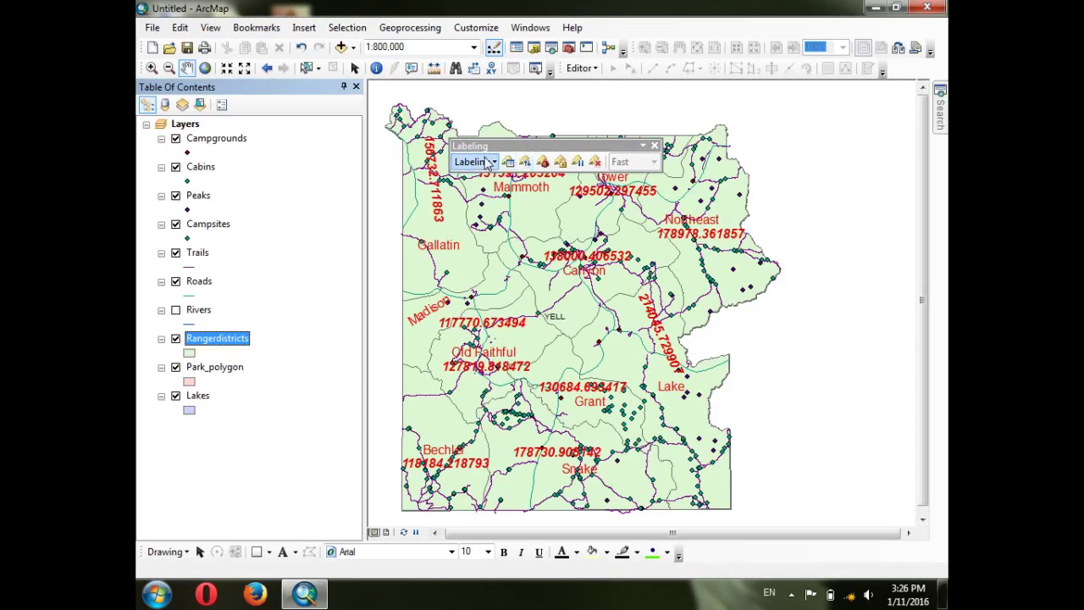
{"action": "left_click", "coordinate": [491, 162]}
{"action": "left_click", "coordinate": [495, 162]}
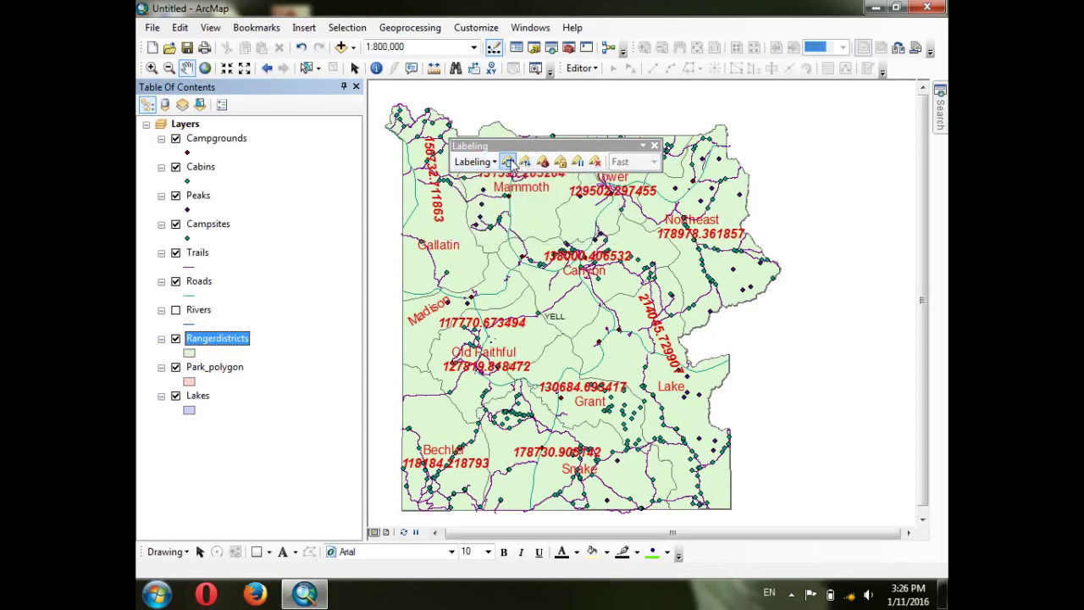
{"action": "left_click_drag", "start_coordinate": [550, 149], "coordinate": [561, 122]}
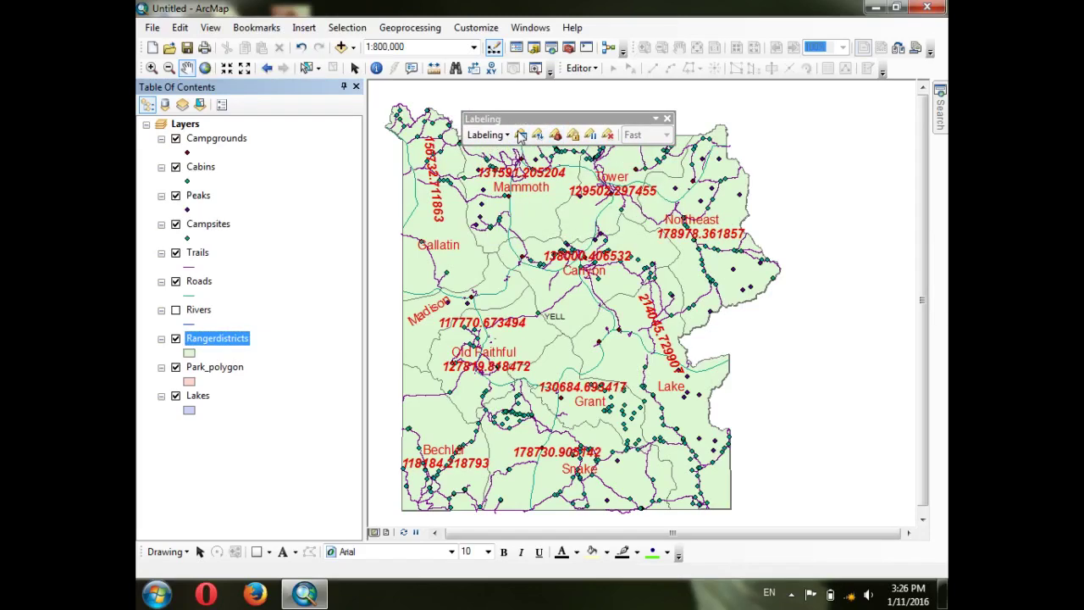
Open the Label Manager and look through the label classes of all layers
{"action": "left_click", "coordinate": [520, 136]}
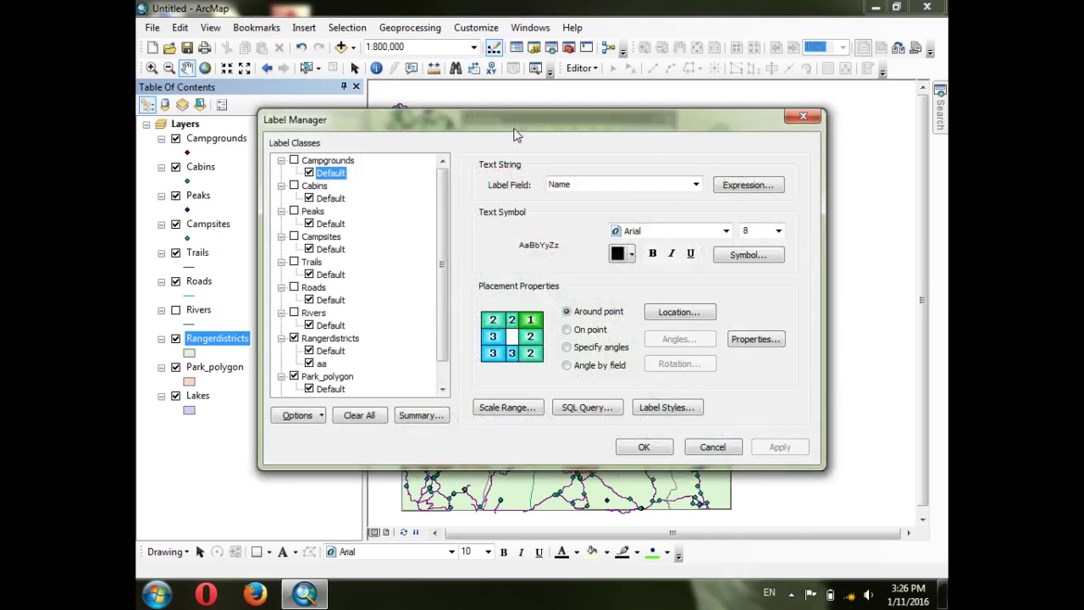
{"action": "left_click_drag", "start_coordinate": [518, 130], "coordinate": [550, 116]}
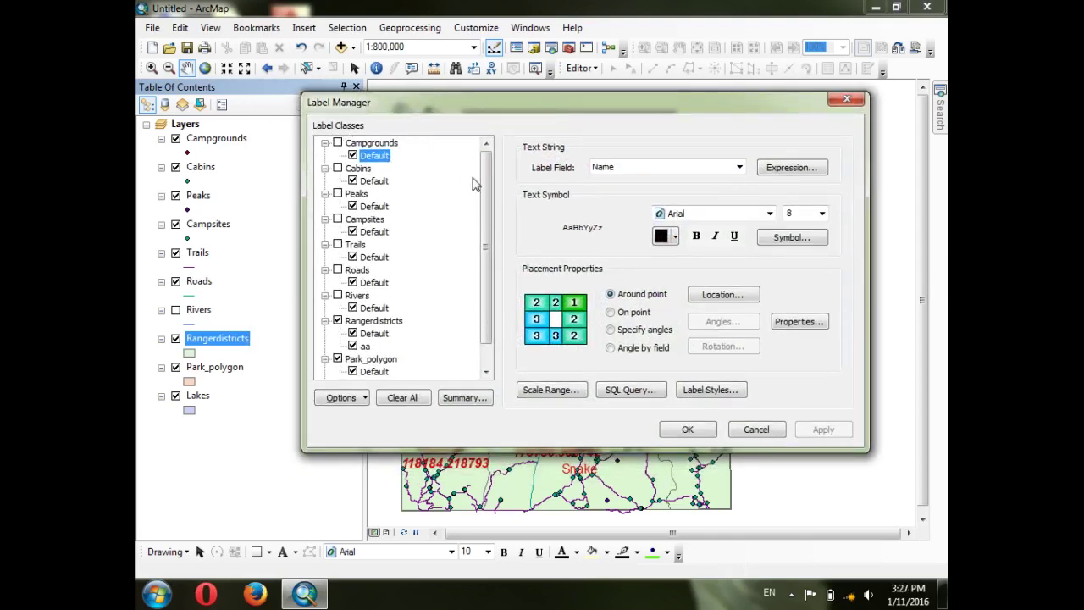
{"action": "scroll", "coordinate": [489, 174], "scroll_direction": "down", "scroll_amount": 1}
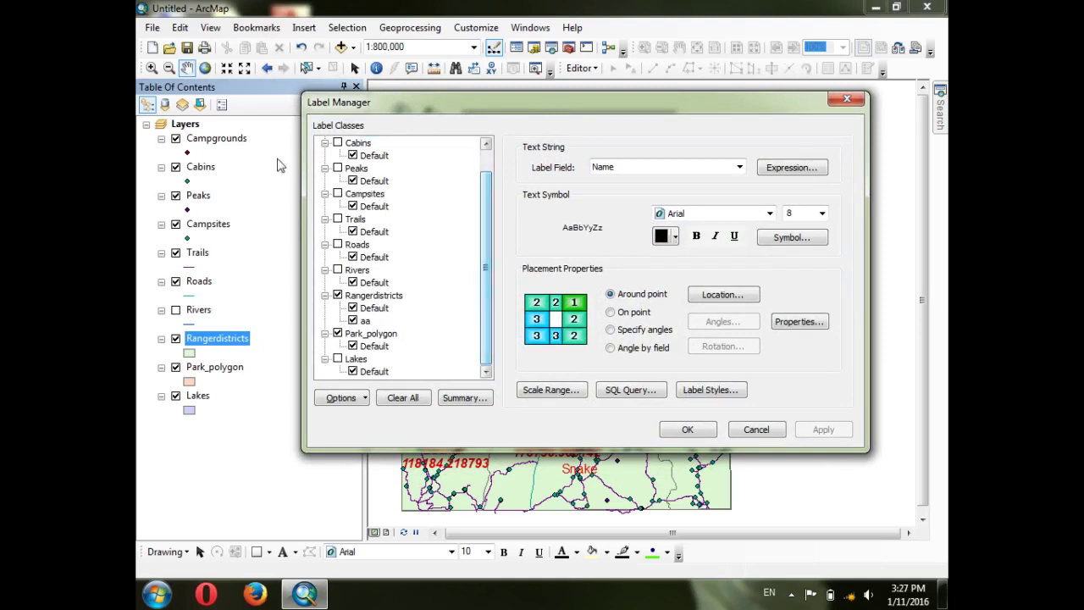